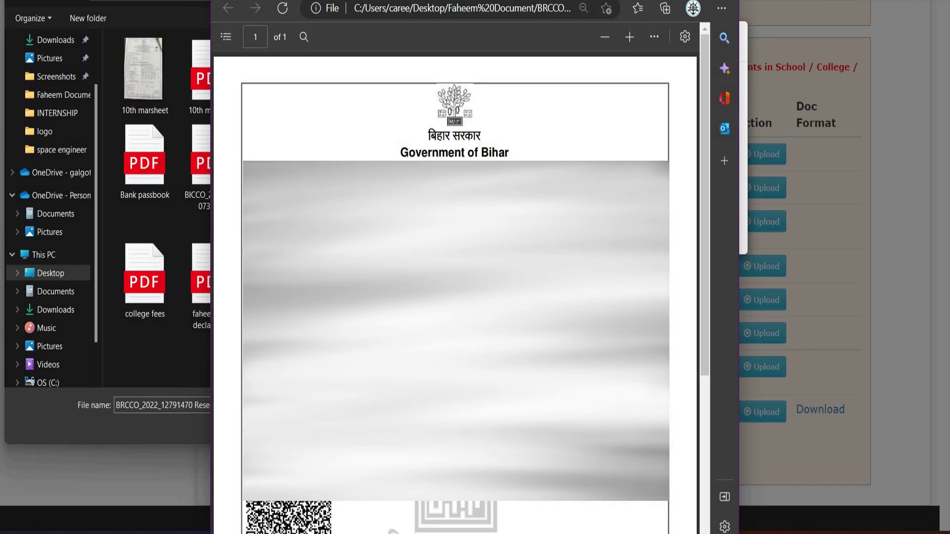
Copy the reference number from the residence certificate PDF in Edge, then close the PDF
scroll(455, 277, "down", 1)
scroll(456, 277, "down", 2)
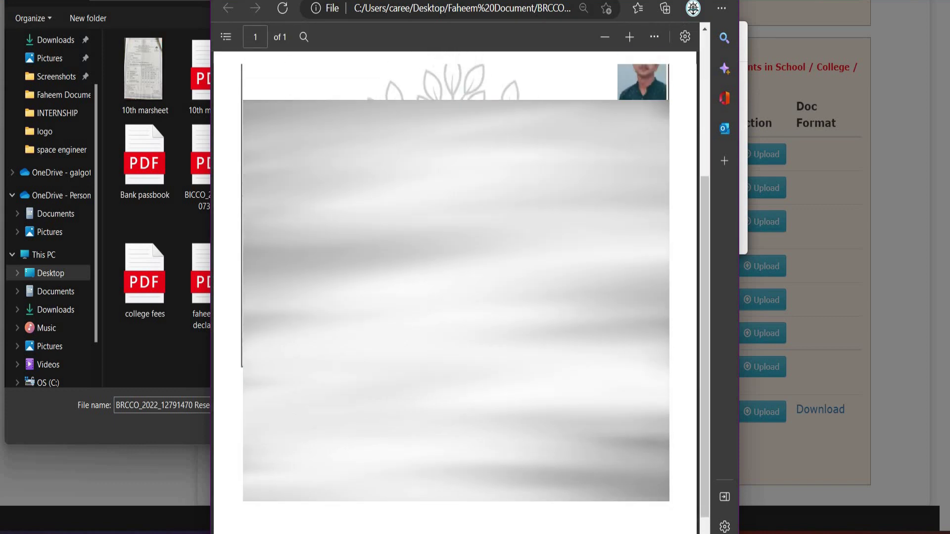
scroll(402, 259, "up", 4)
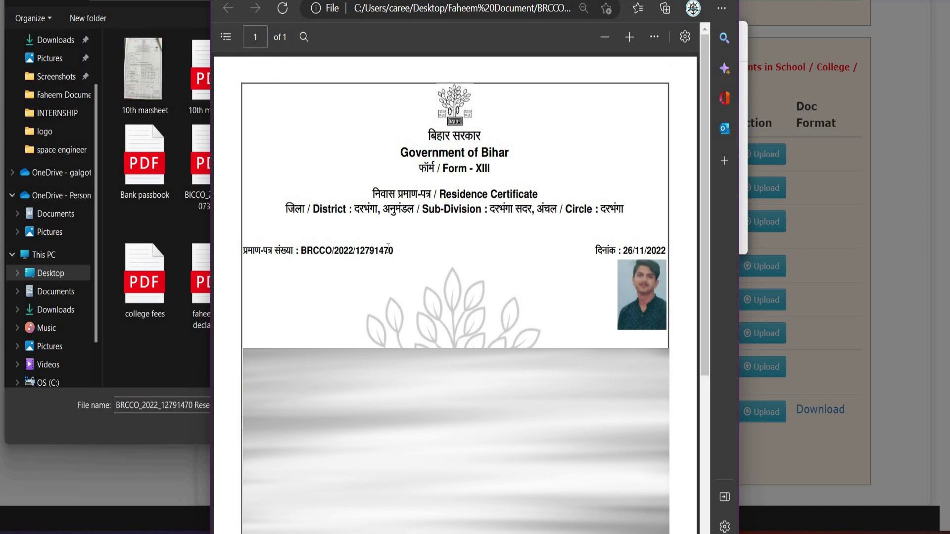
mouse_move(313, 254)
left_mouse_down()
mouse_move(301, 246)
mouse_move(304, 255)
left_mouse_up()
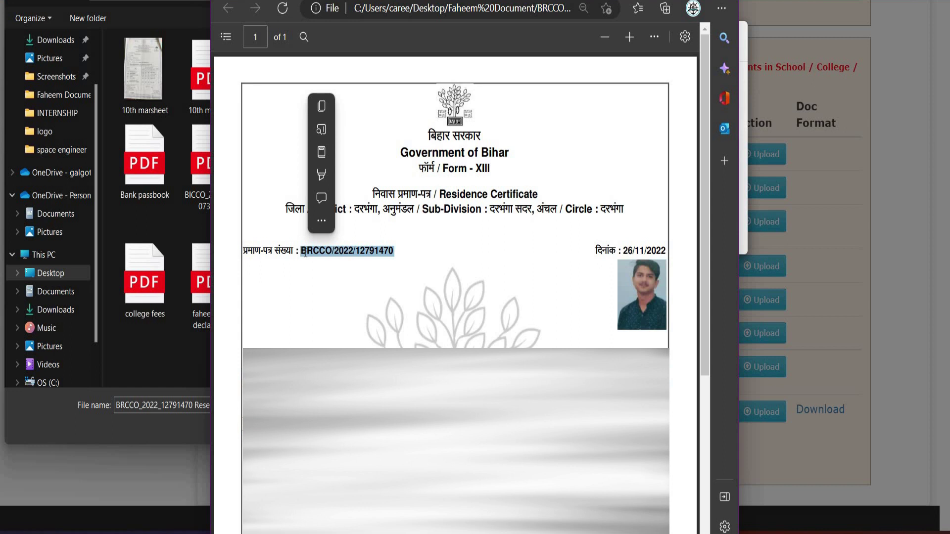
key("ctrl+c")
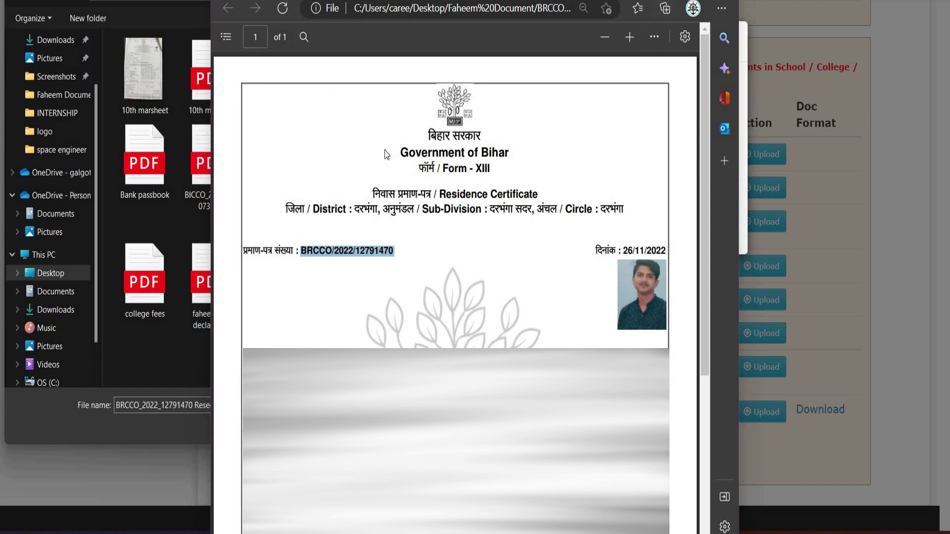
key("ctrl+w")
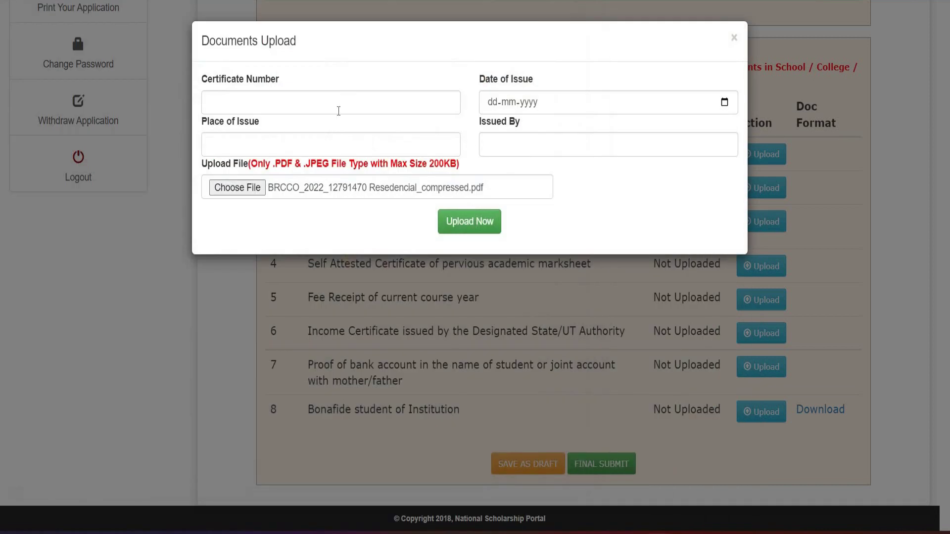
Paste the certificate number, set the issue date to 26-11-2022, and upload the Domicile Certificate
left_click(375, 112)
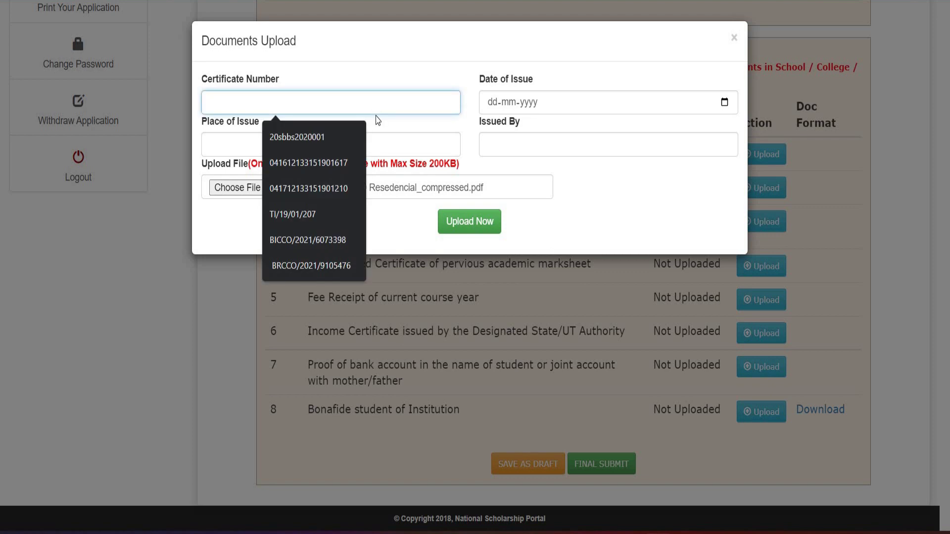
key("ctrl+v")
left_click(478, 223)
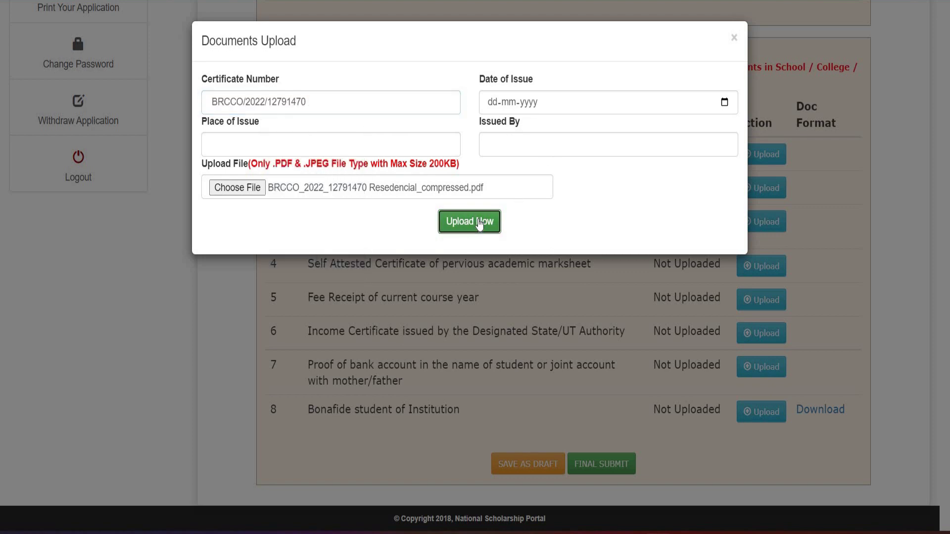
left_click(486, 253)
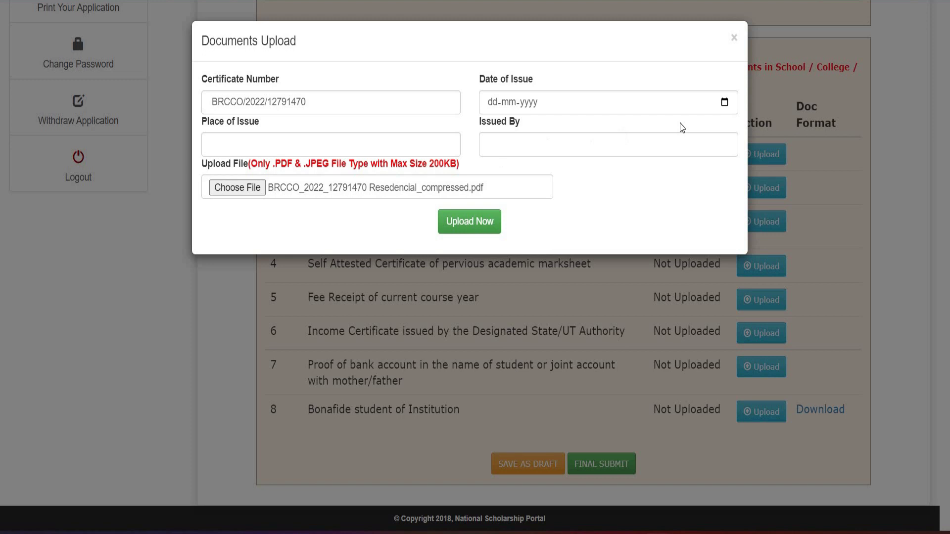
left_click(724, 102)
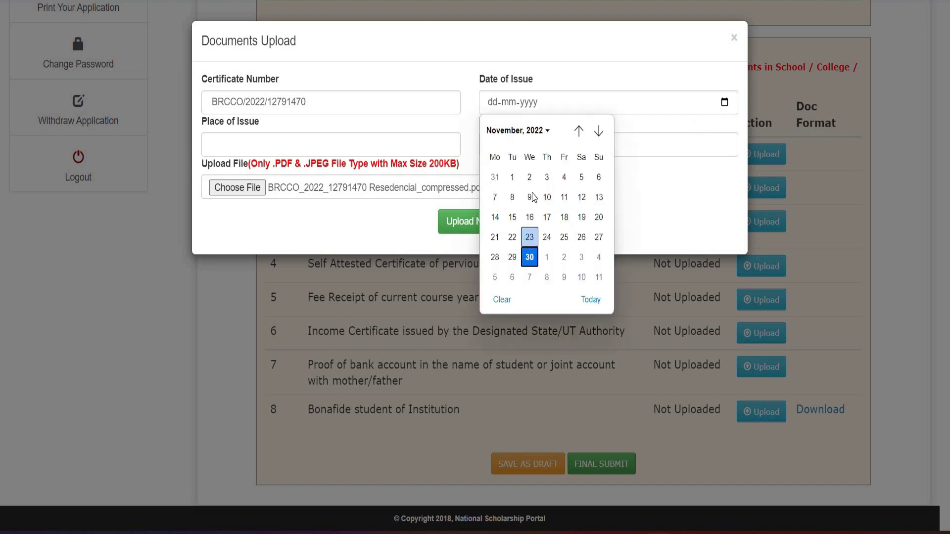
left_click(581, 237)
left_click(466, 228)
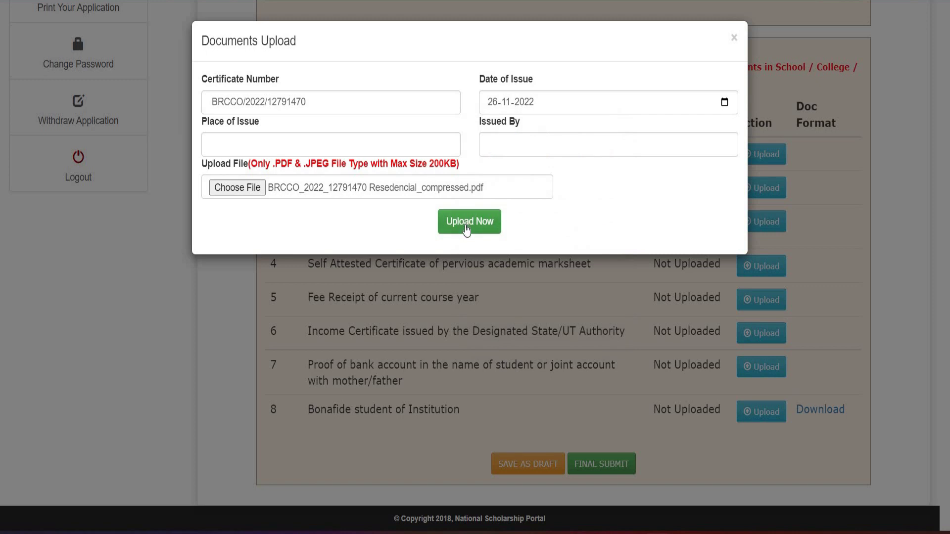
left_click(471, 231)
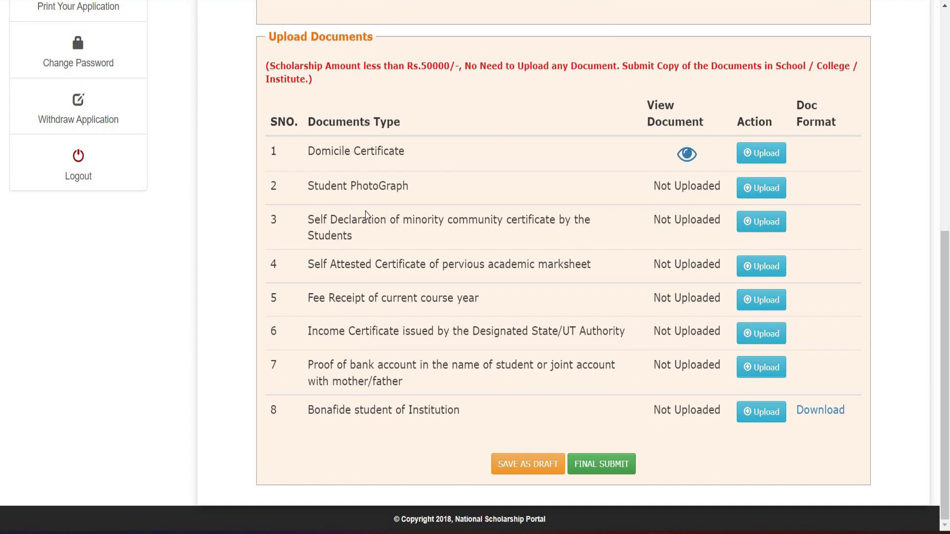
left_click(750, 189)
left_click(237, 188)
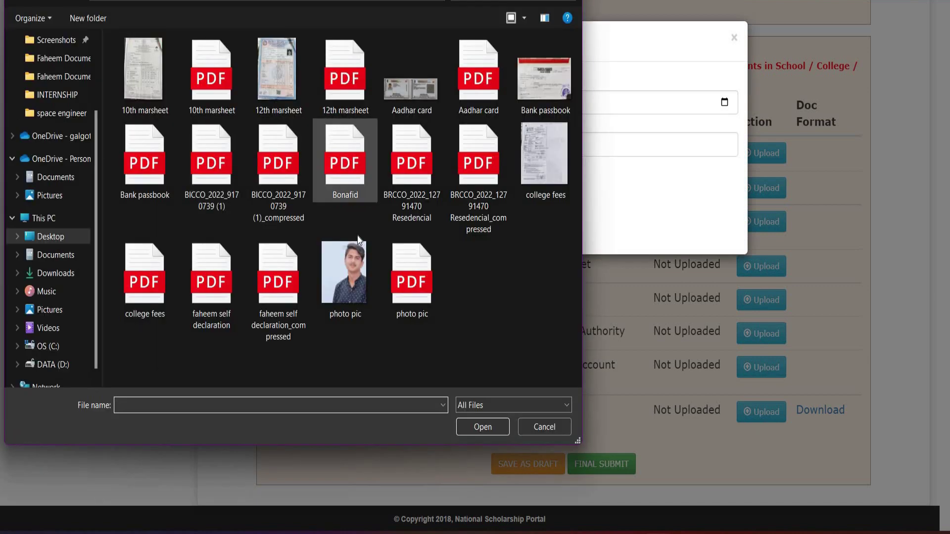
double_click(345, 259)
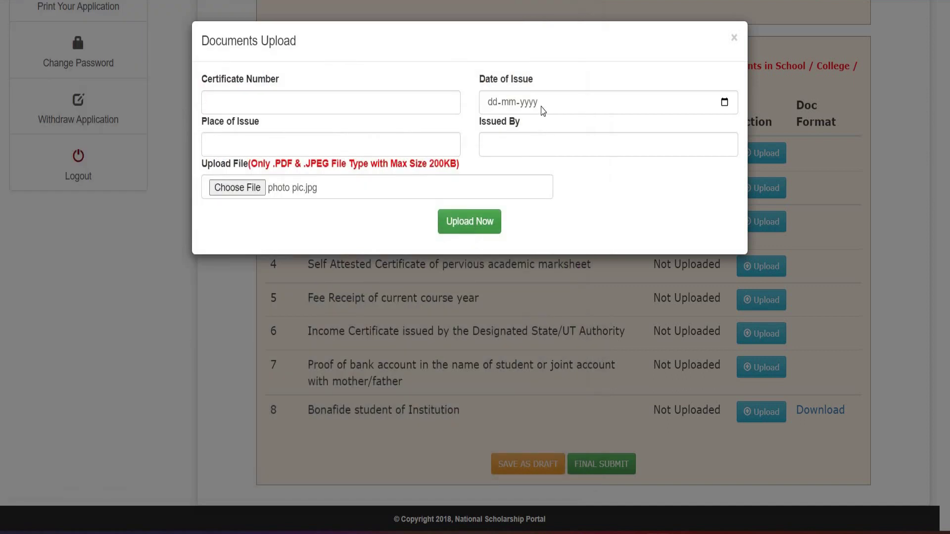
left_click(553, 145)
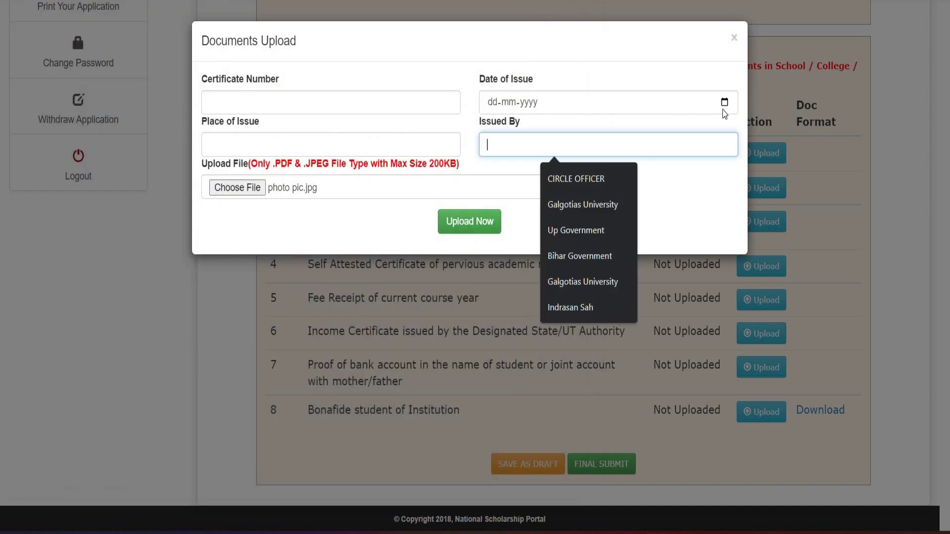
left_click(724, 109)
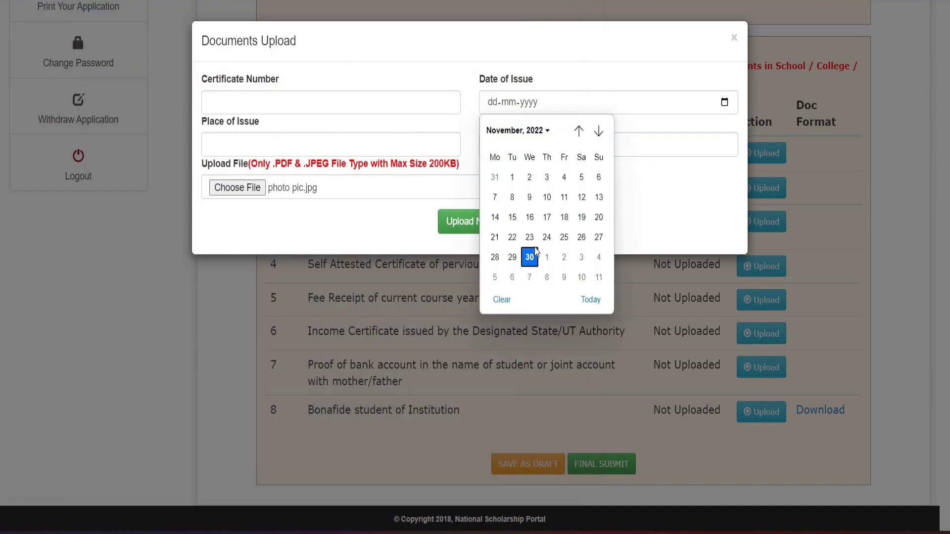
left_click(581, 237)
left_click(489, 226)
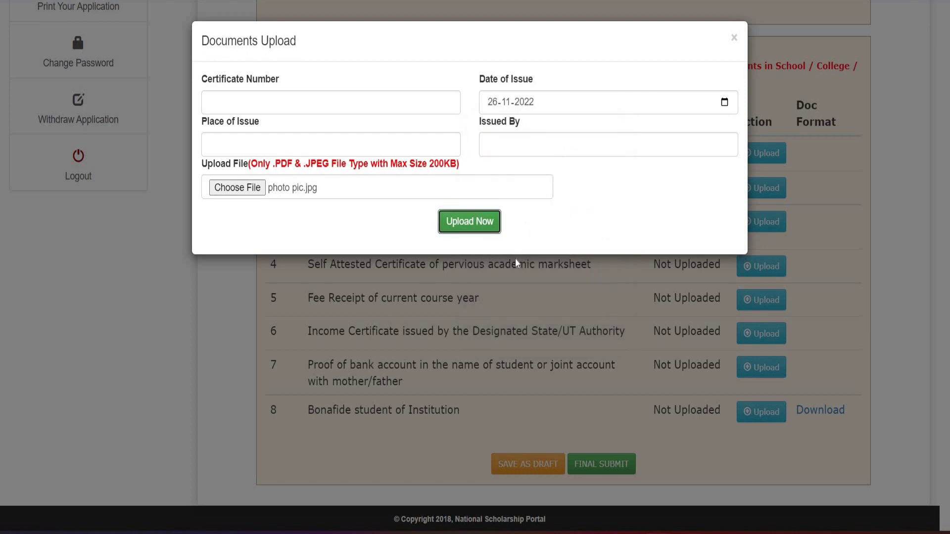
left_click(734, 39)
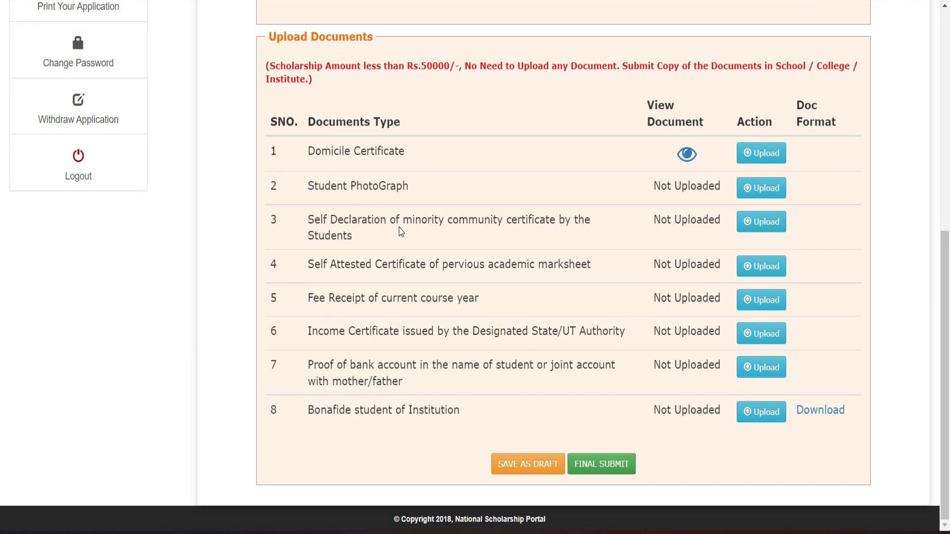
Upload the compressed self declaration PDF with issue date 26 November 2022
left_click(759, 229)
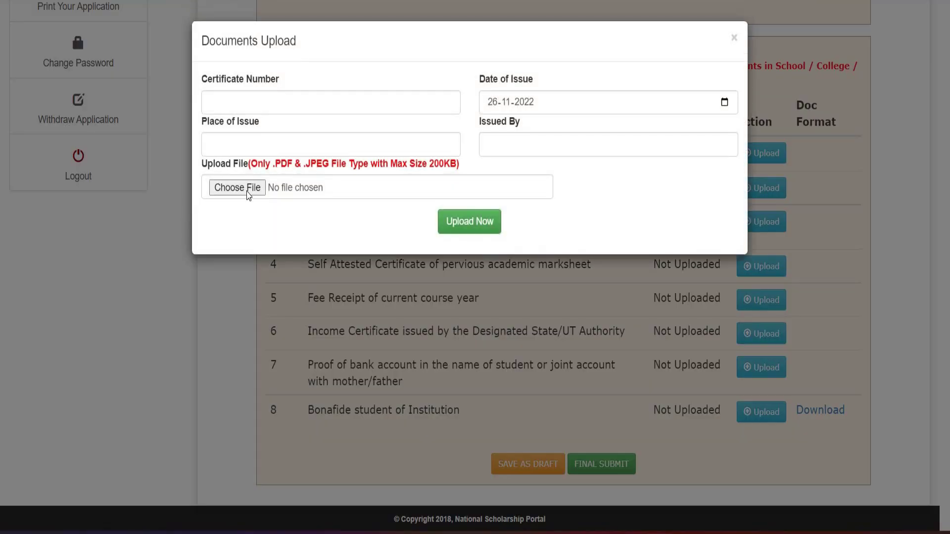
left_click(238, 188)
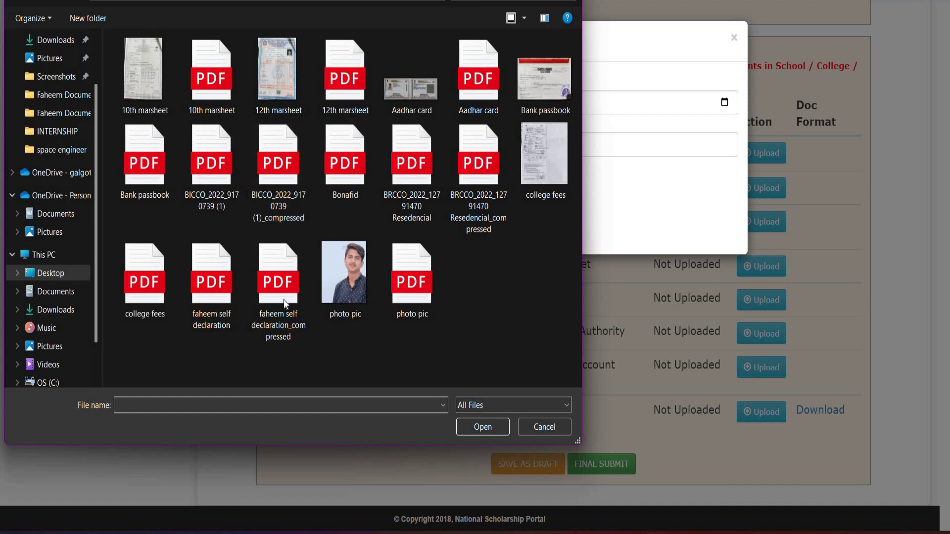
double_click(280, 306)
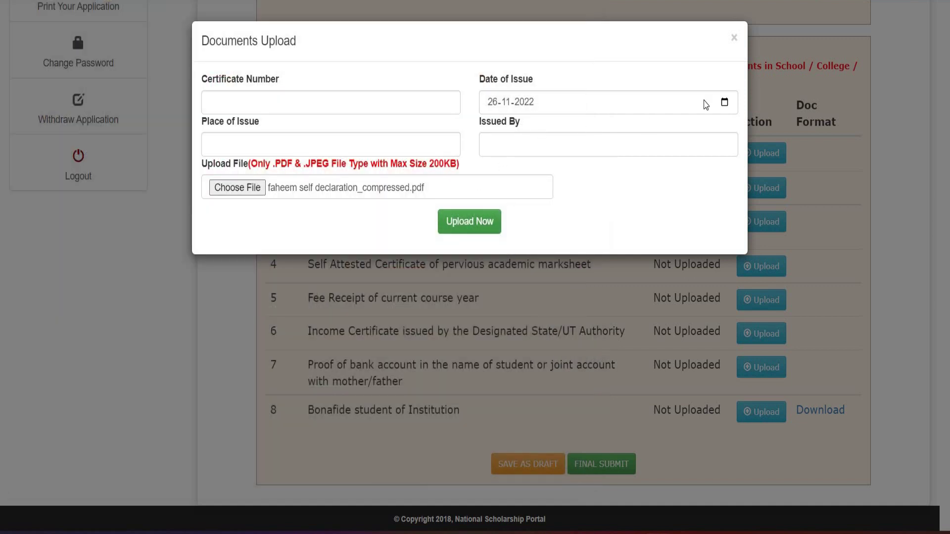
left_click(724, 103)
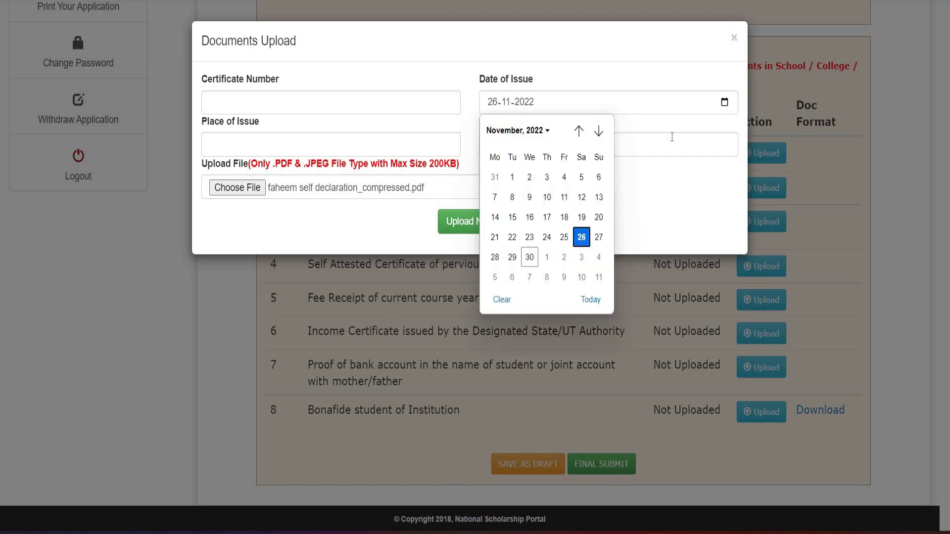
left_click(476, 225)
left_click(479, 223)
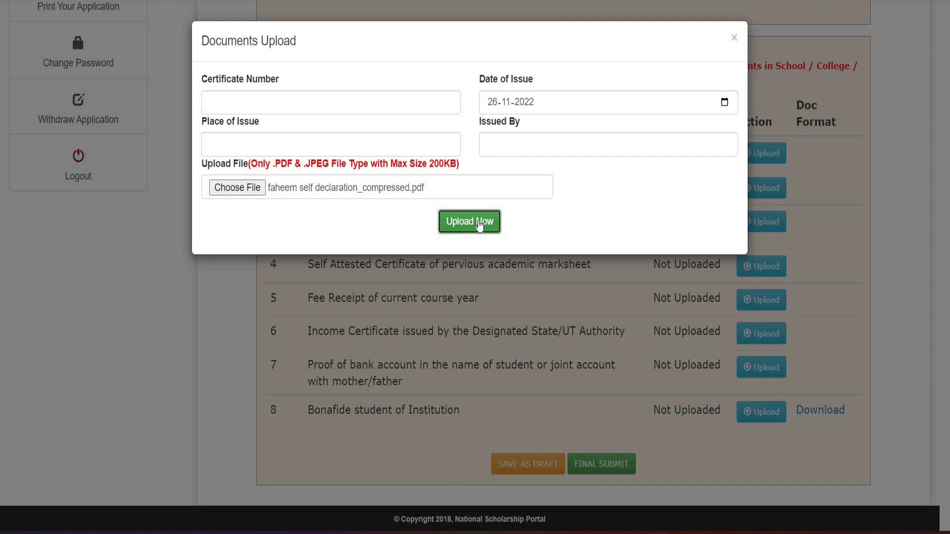
left_click(734, 38)
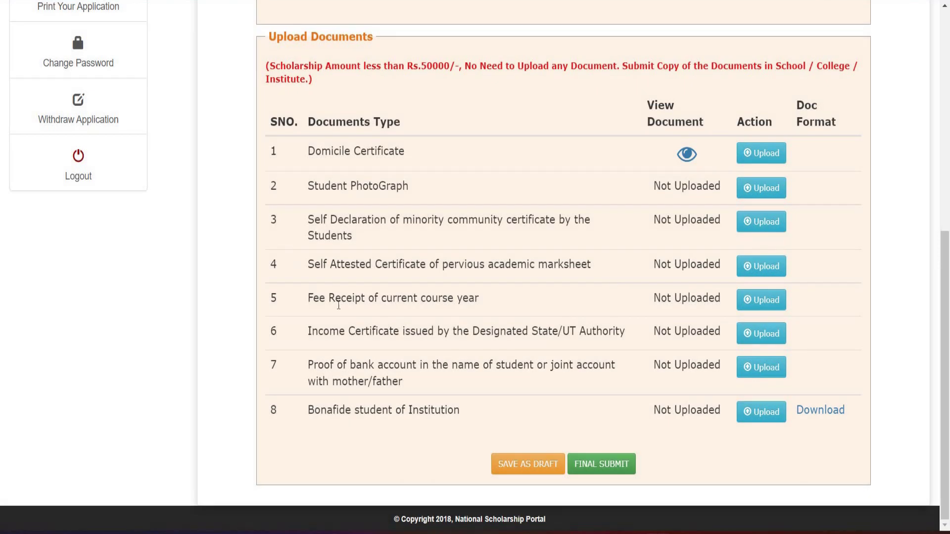
Upload the bank passbook file in the fee receipt row after hitting an upload error
left_click(764, 299)
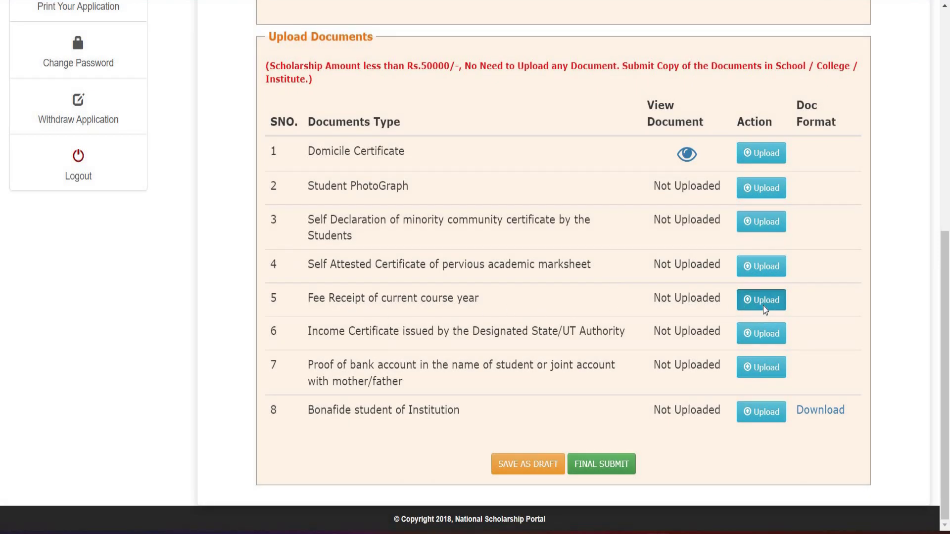
left_click(473, 230)
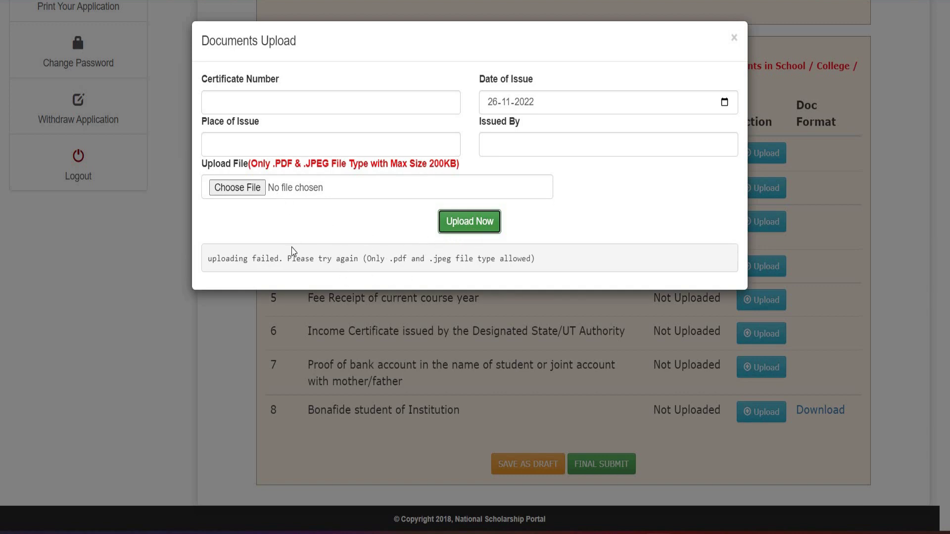
left_click_drag(209, 258, 407, 275)
left_click(405, 268)
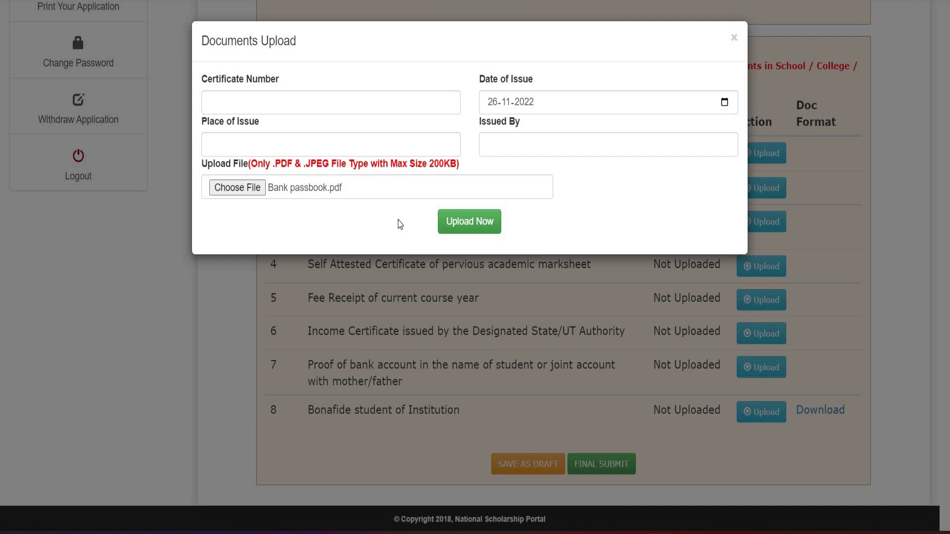
left_click(476, 225)
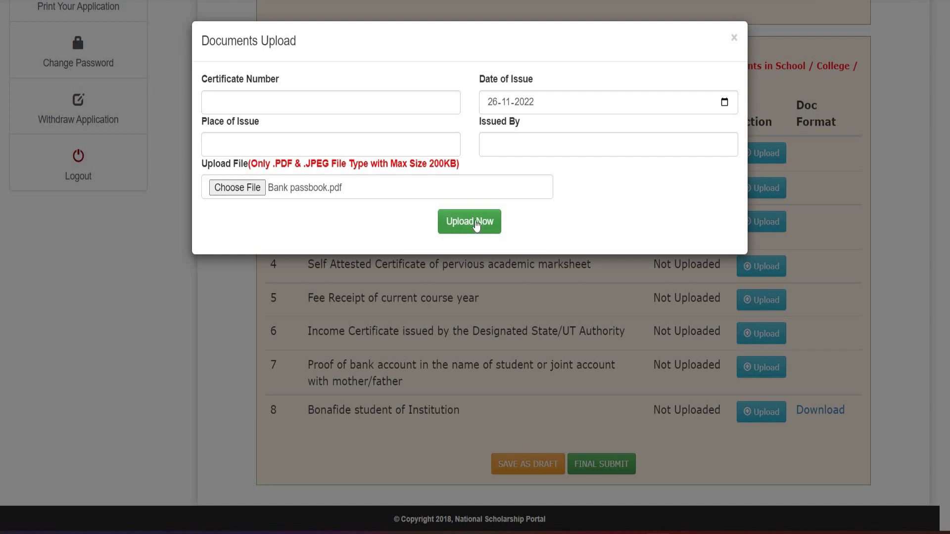
left_click(476, 227)
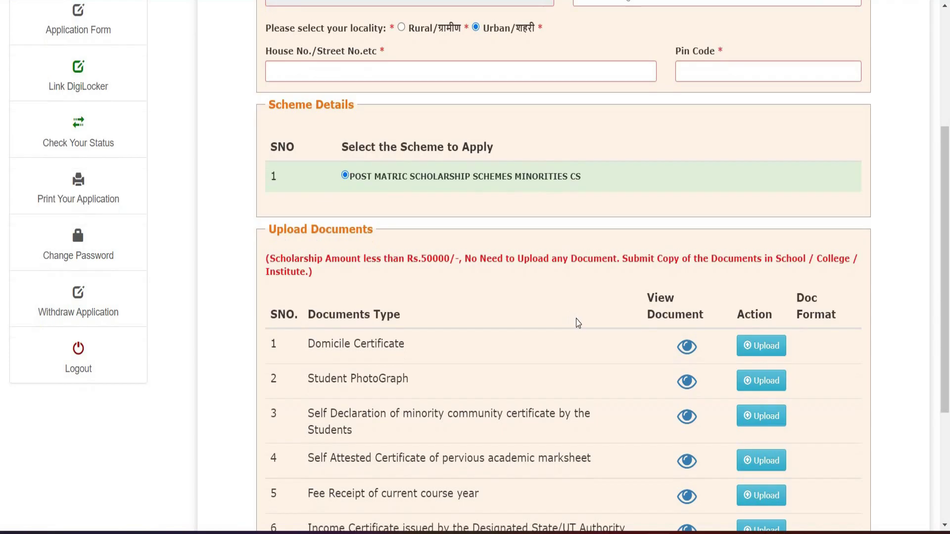
scroll(577, 322, "down", 4)
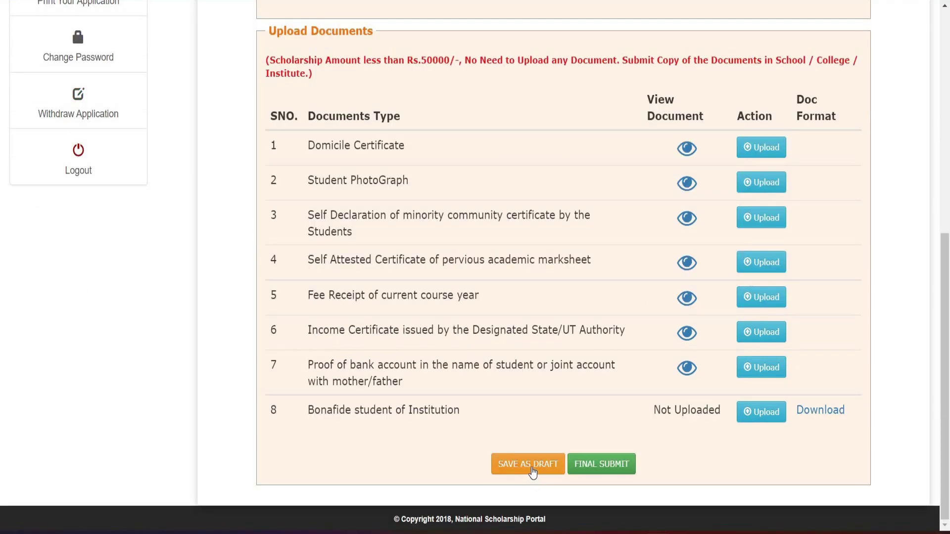
Save the application as a draft and ask to view the uploaded Domicile Certificate
left_click(531, 466)
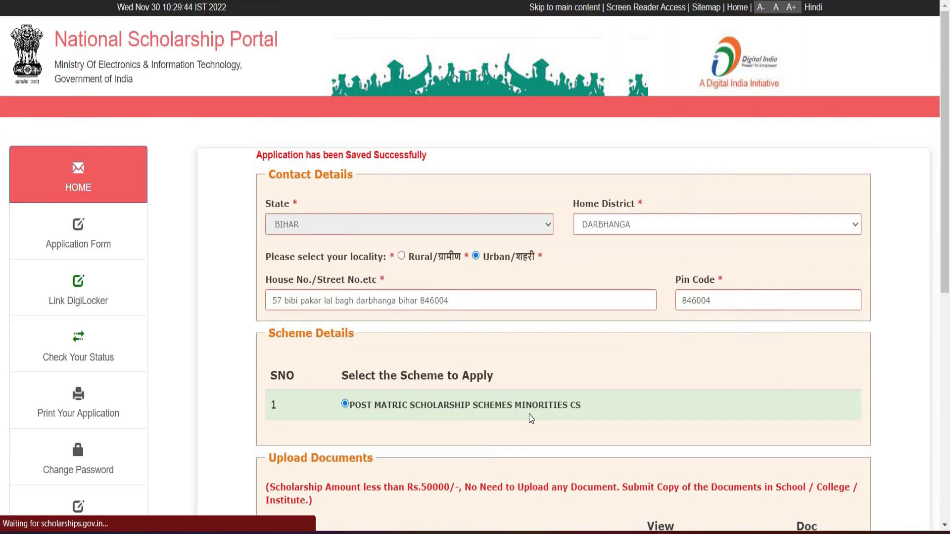
scroll(529, 406, "down", 8)
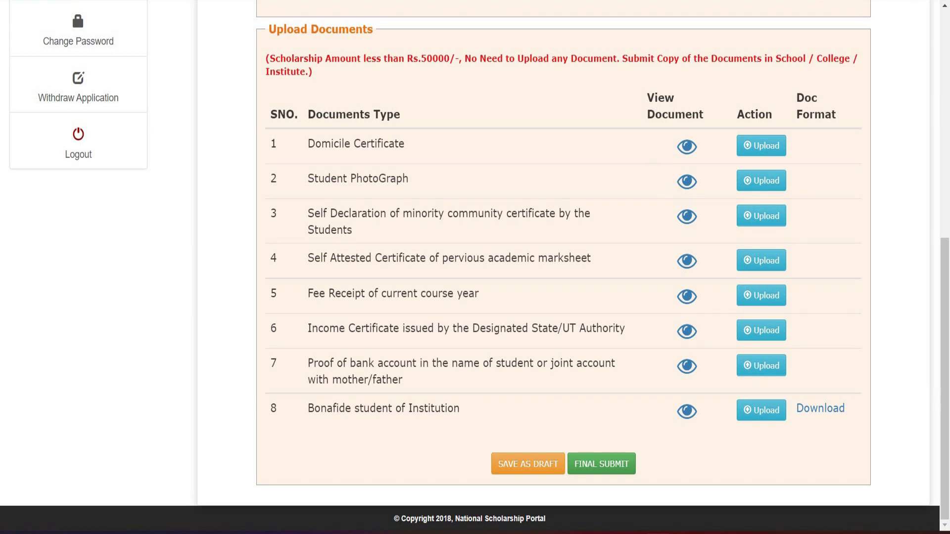
right_click(121, 1)
left_click(191, 160)
left_click(686, 147)
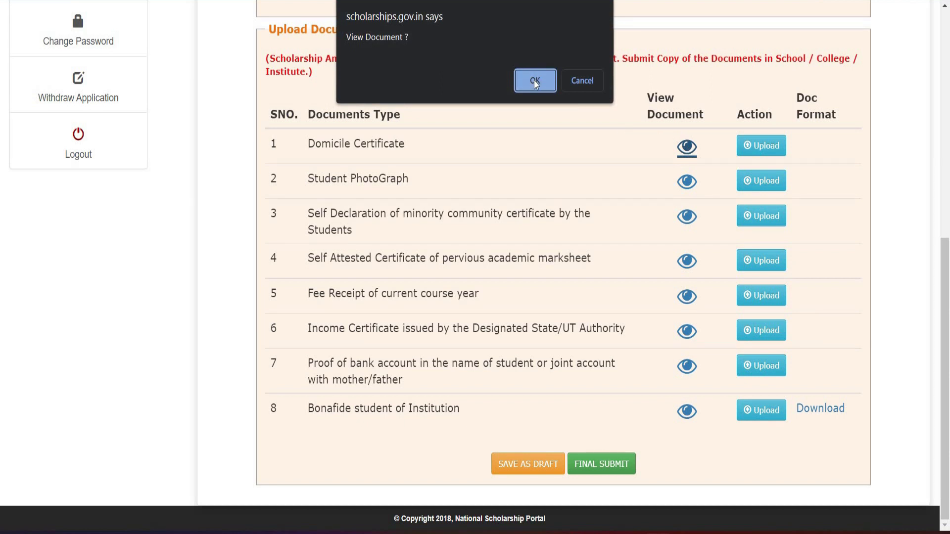
View the uploaded domicile certificate and the bank account proof in the PDF viewer
left_click(533, 80)
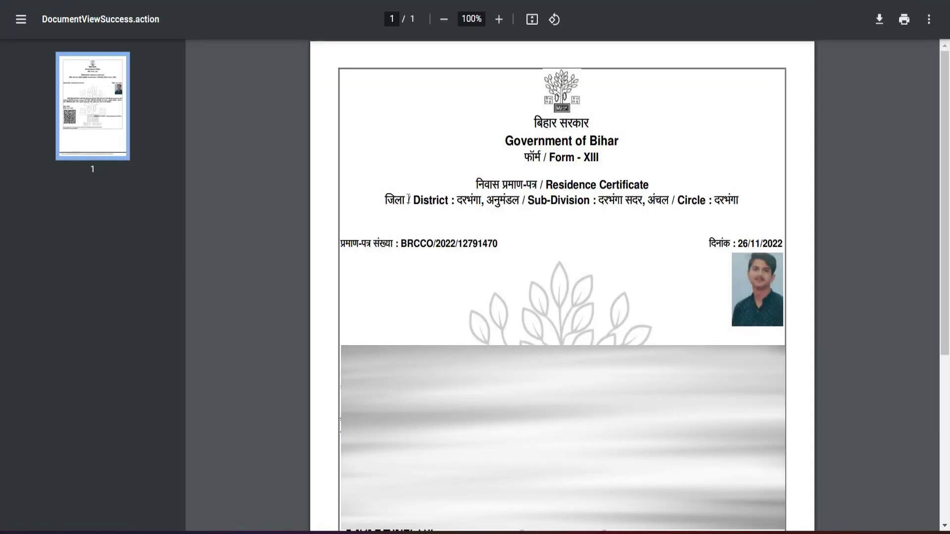
key("ctrl+w")
left_click(687, 367)
left_click(533, 84)
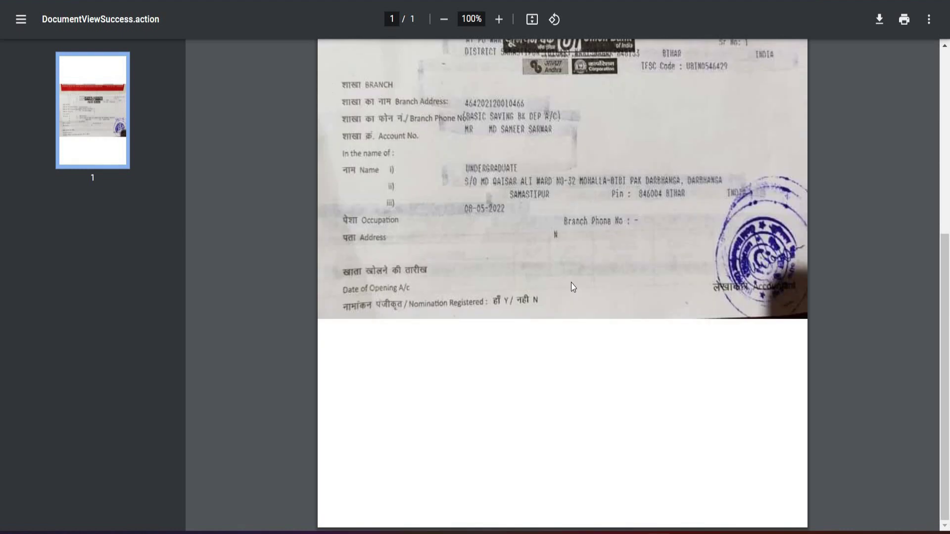
key("ctrl+w")
View the uploaded Bonafide student certificate, then return to the document table
left_click(687, 413)
left_click(523, 85)
scroll(561, 287, "down", 3)
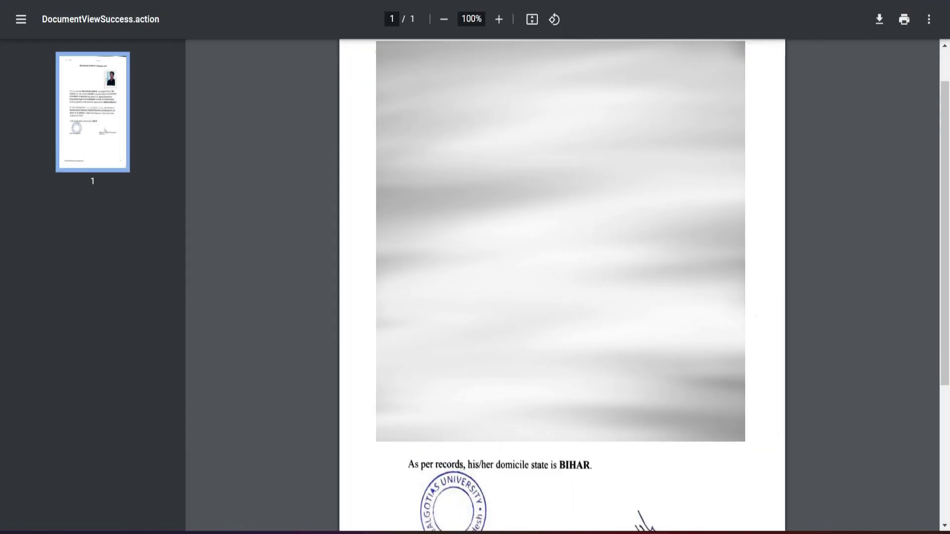
scroll(562, 287, "up", 2)
key("ctrl+w")
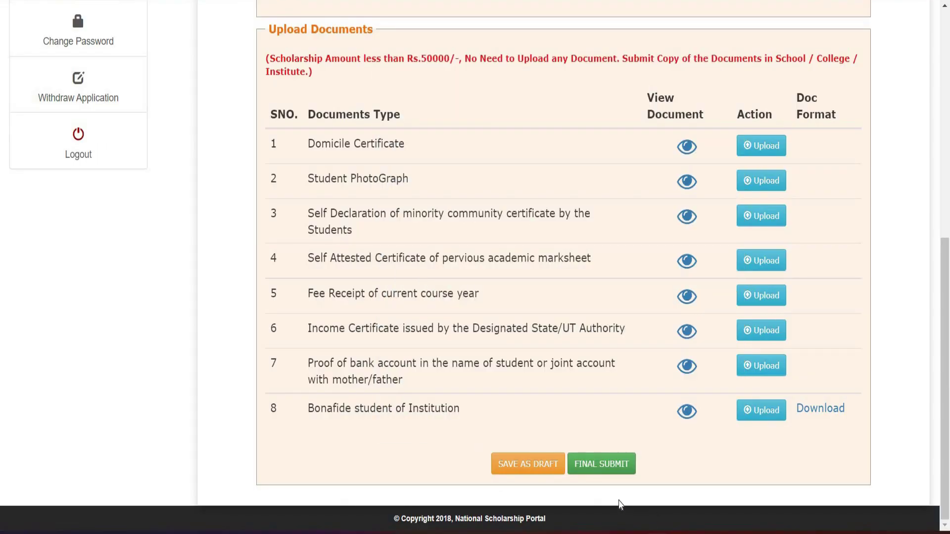
Final-submit the scholarship application and print the application form from the page bottom
left_click(601, 463)
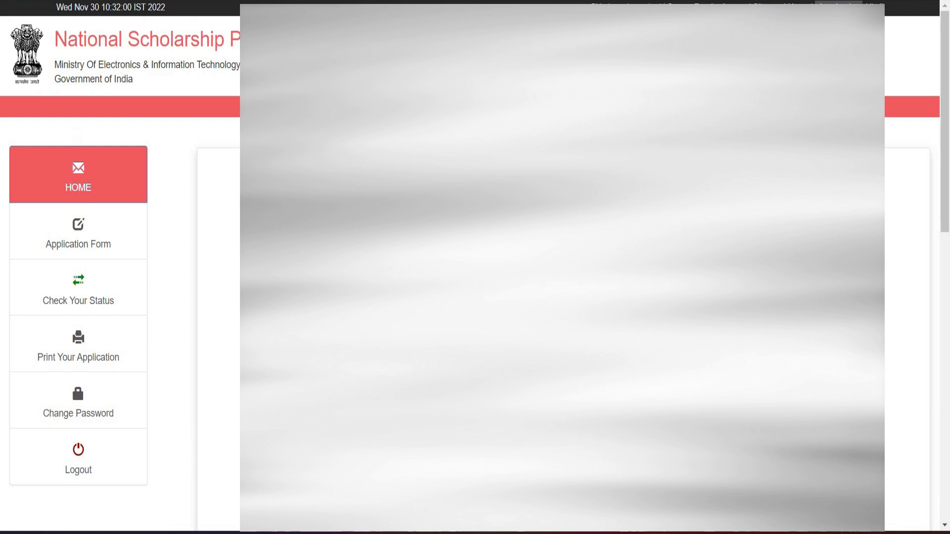
scroll(623, 392, "down", 15)
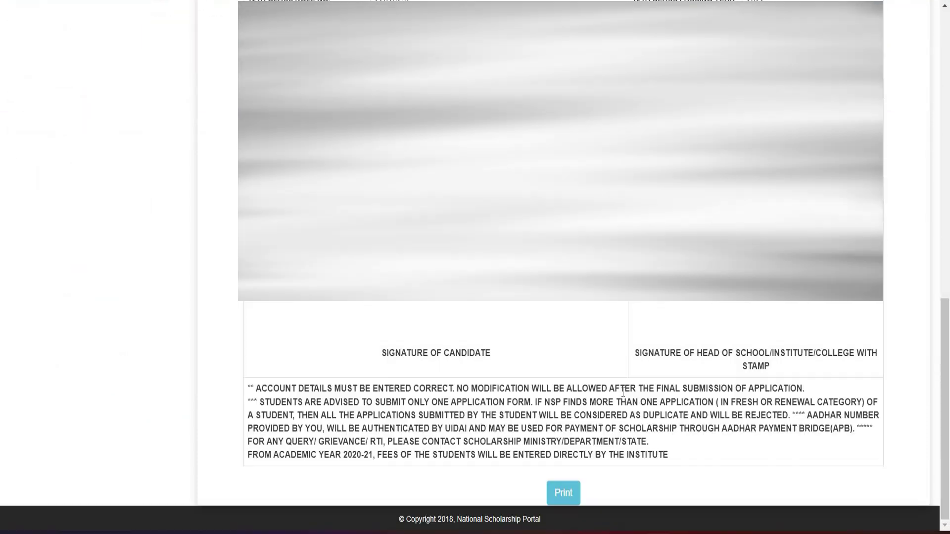
scroll(623, 392, "up", 15)
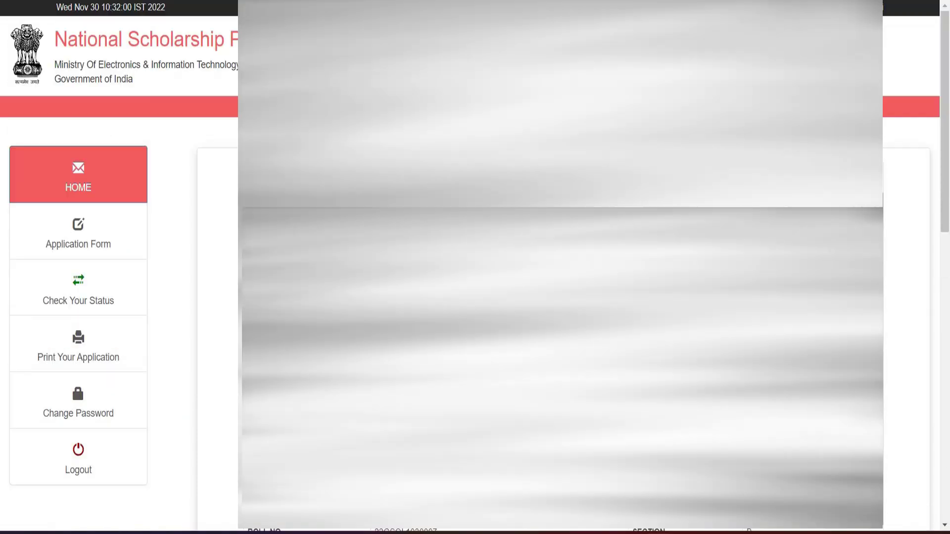
scroll(622, 392, "down", 10)
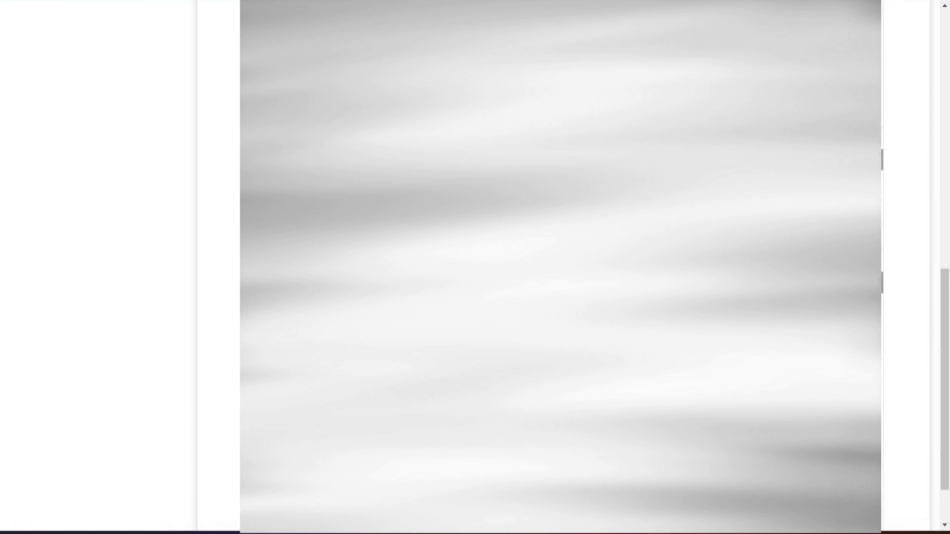
scroll(577, 489, "down", 5)
left_click(574, 491)
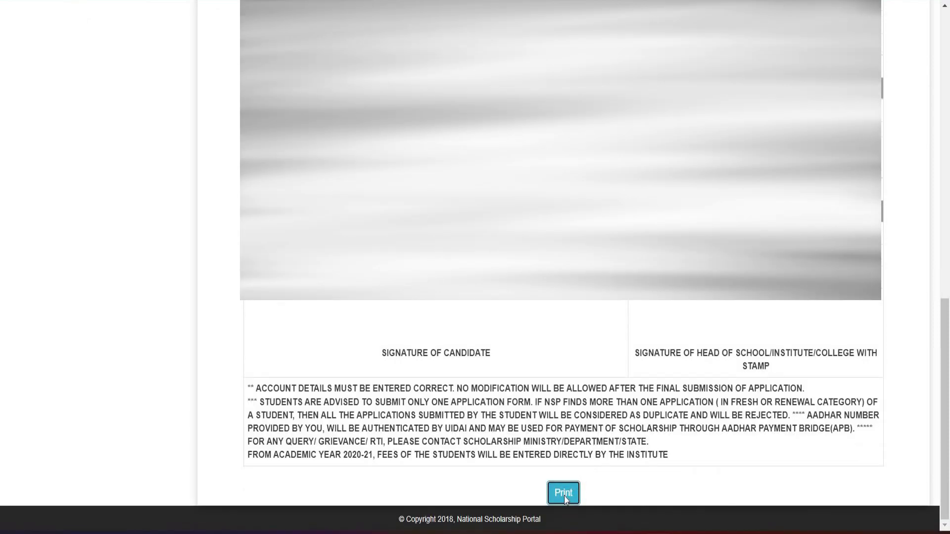
left_click(564, 497)
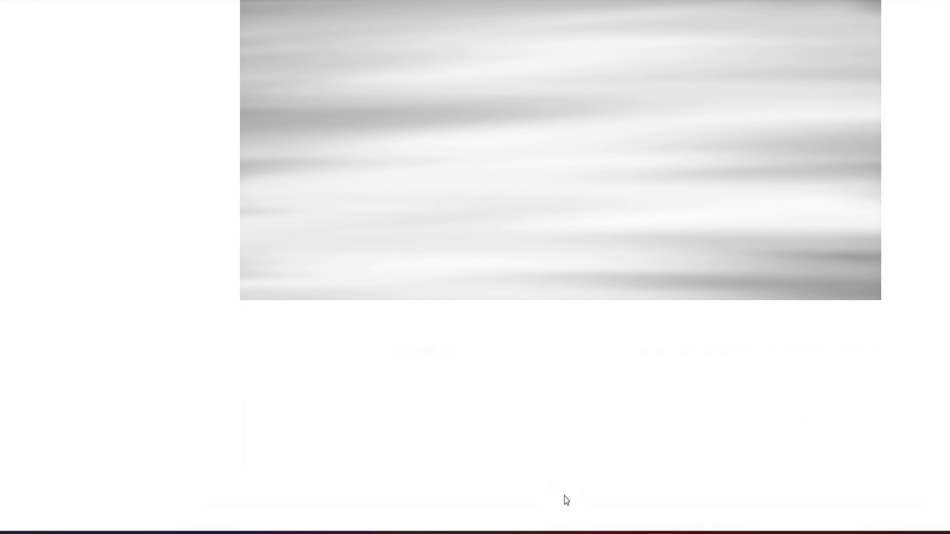
Search Google for 'nsp' and reach the portal's Fresh Application login page
scroll(565, 496, "up", 10)
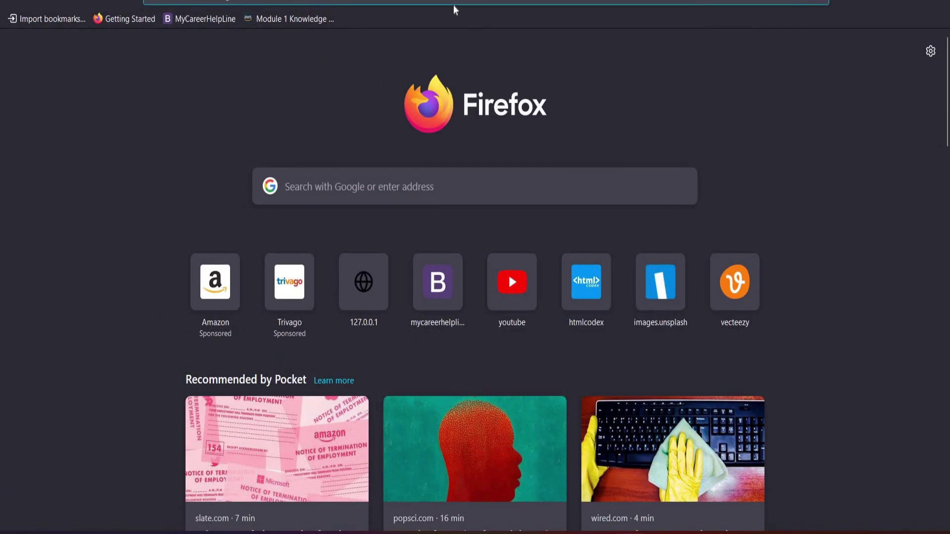
left_click(453, 5)
type("nsp")
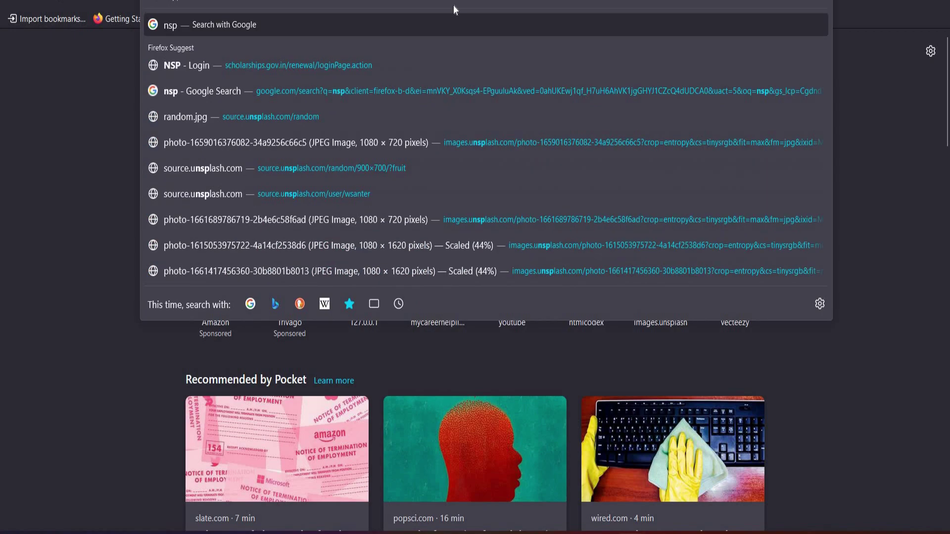
key("Return")
left_click(152, 171)
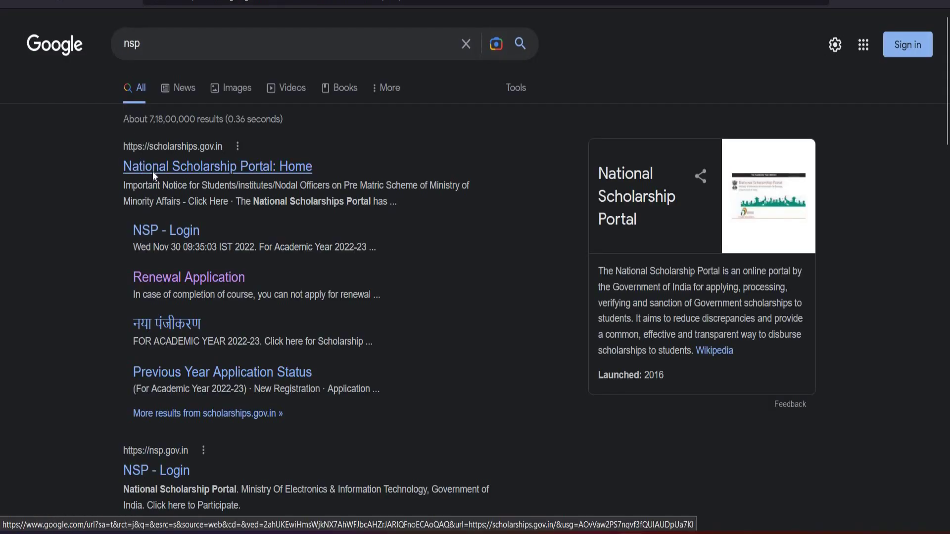
scroll(255, 346, "down", 3)
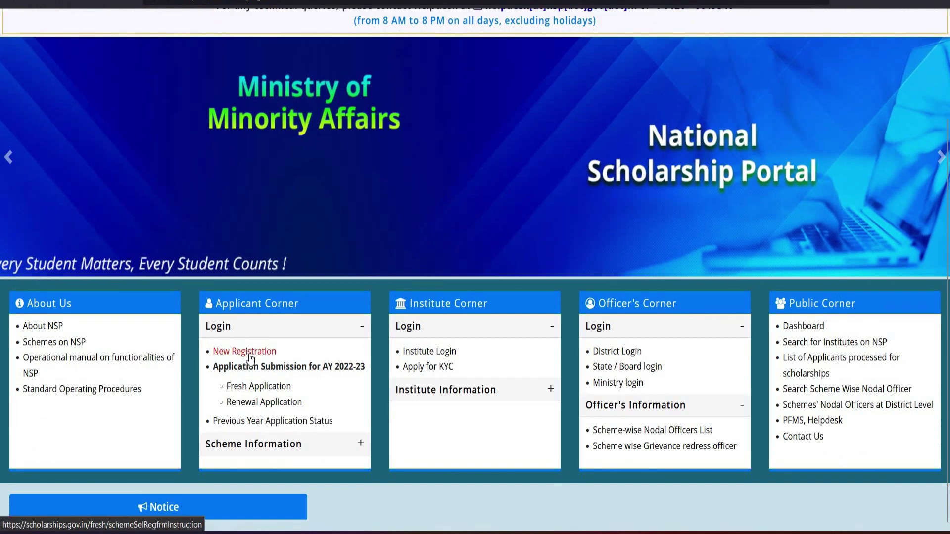
scroll(266, 271, "down", 2)
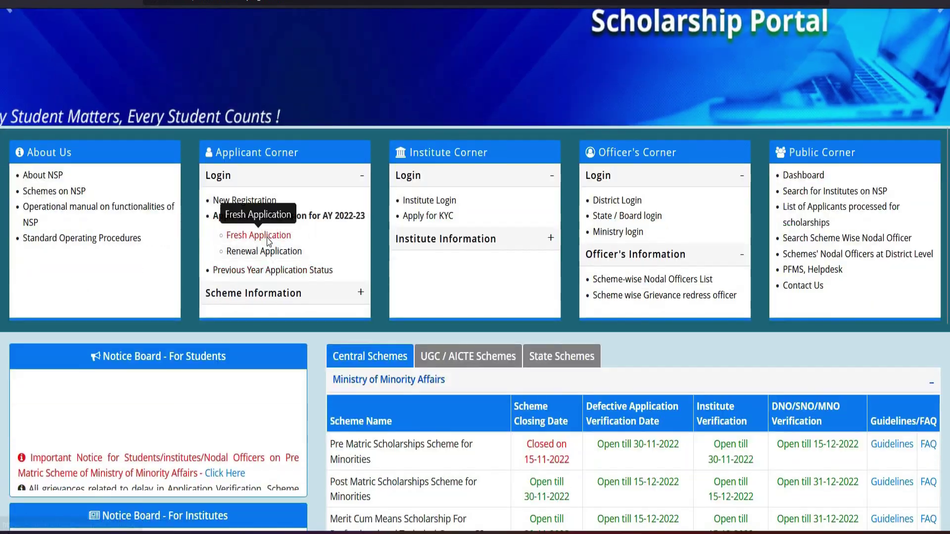
left_click(258, 235)
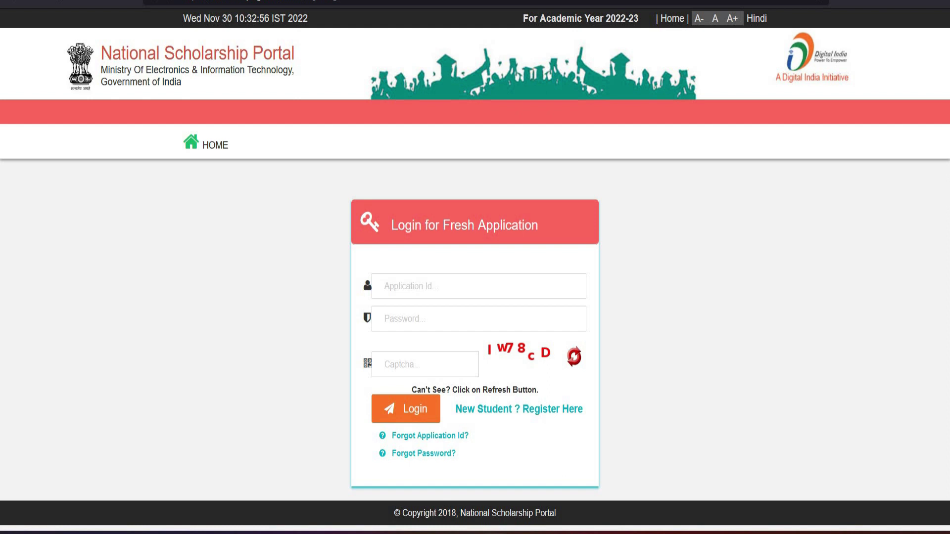
Log in with the Application Id, saved password and captcha, declining to save the login
left_click(434, 291)
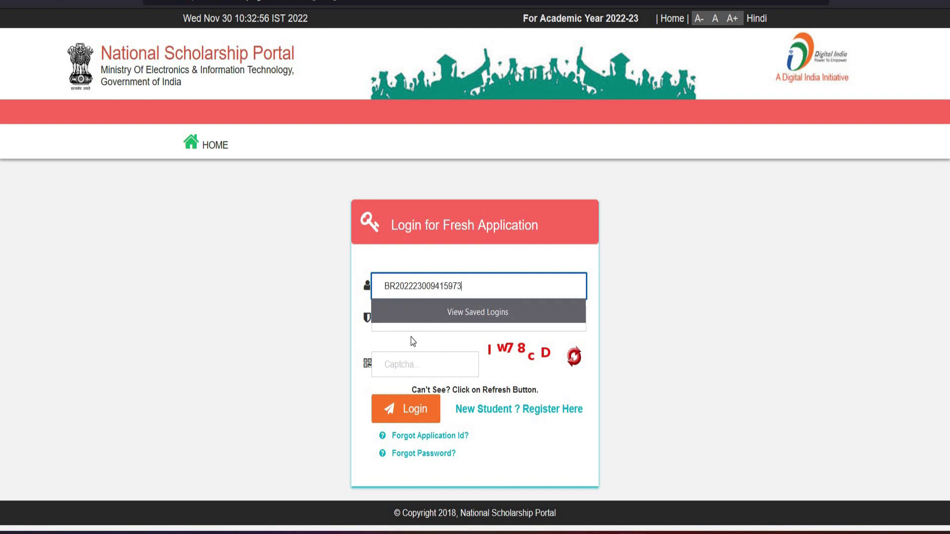
left_click(397, 326)
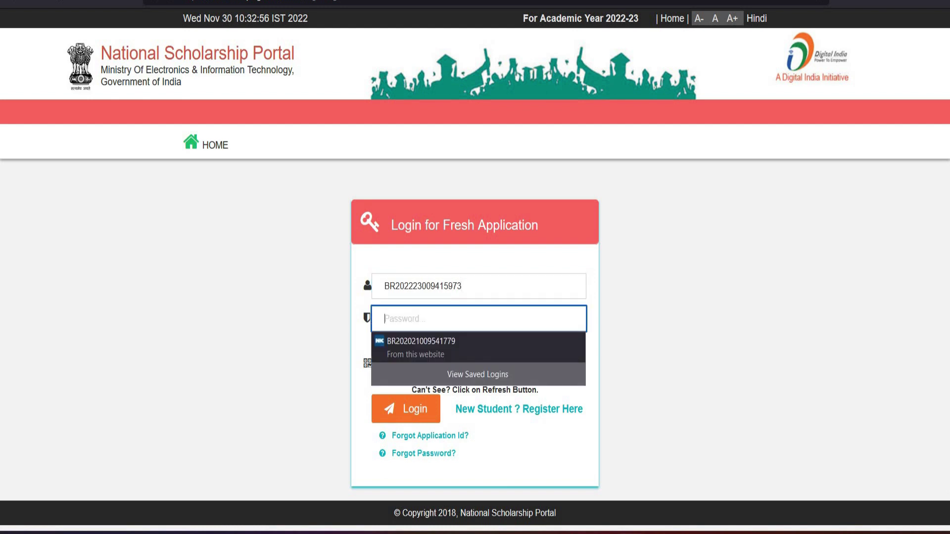
left_click(409, 324)
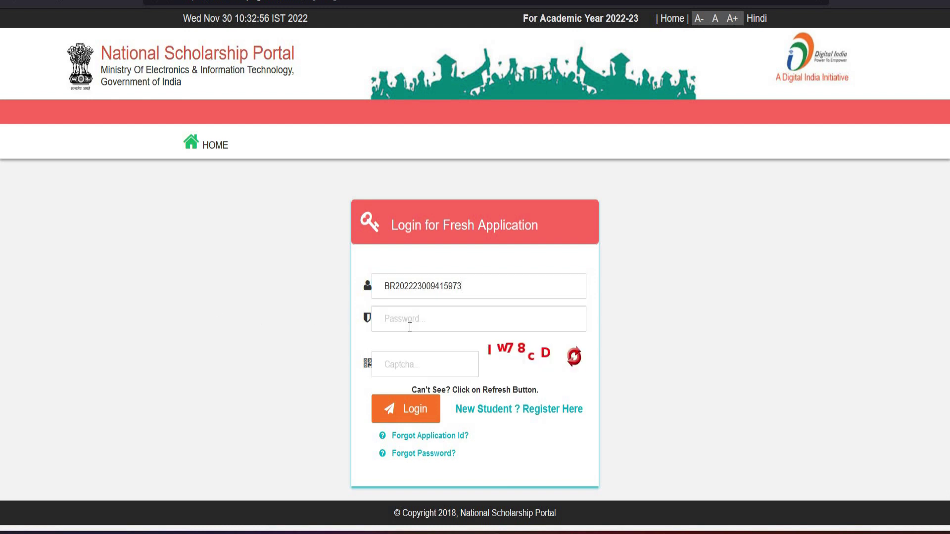
left_click(410, 339)
left_click(413, 364)
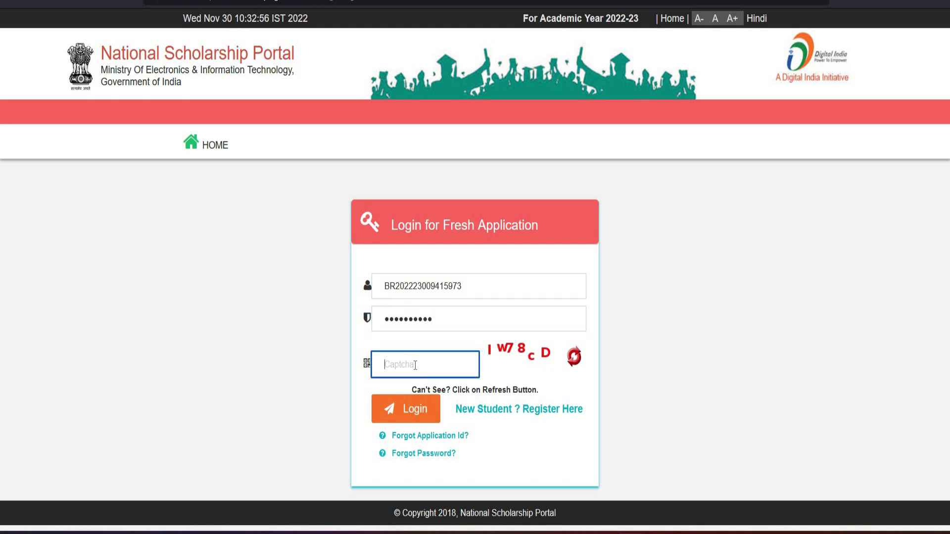
type("I")
type("w")
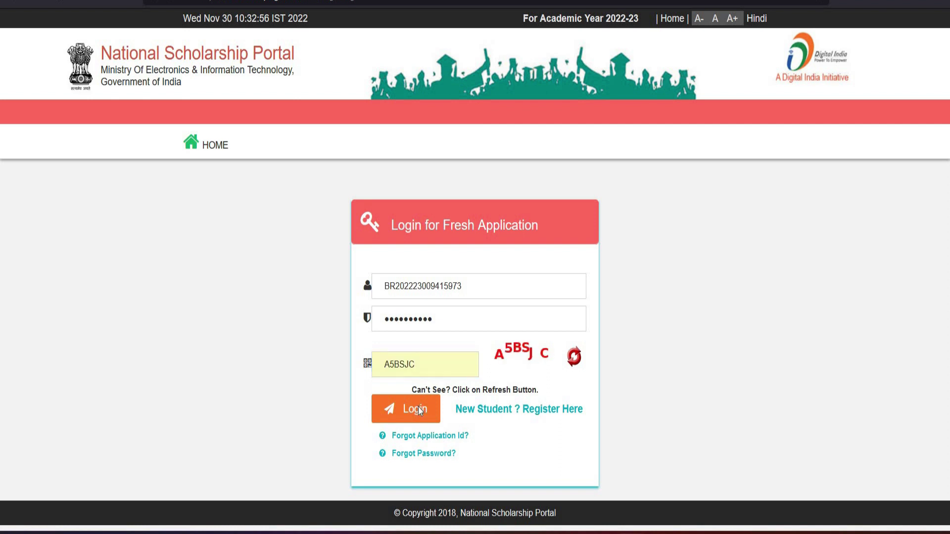
left_click(417, 411)
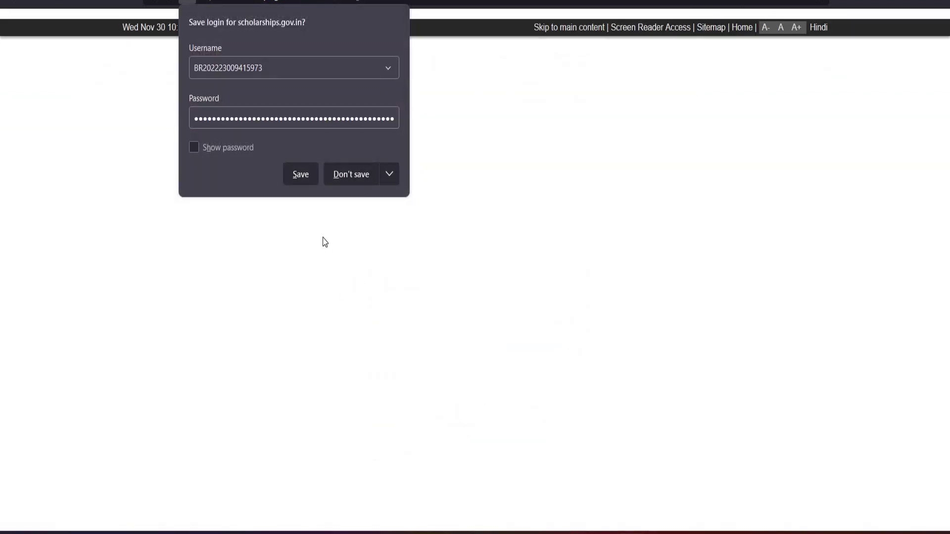
left_click(450, 356)
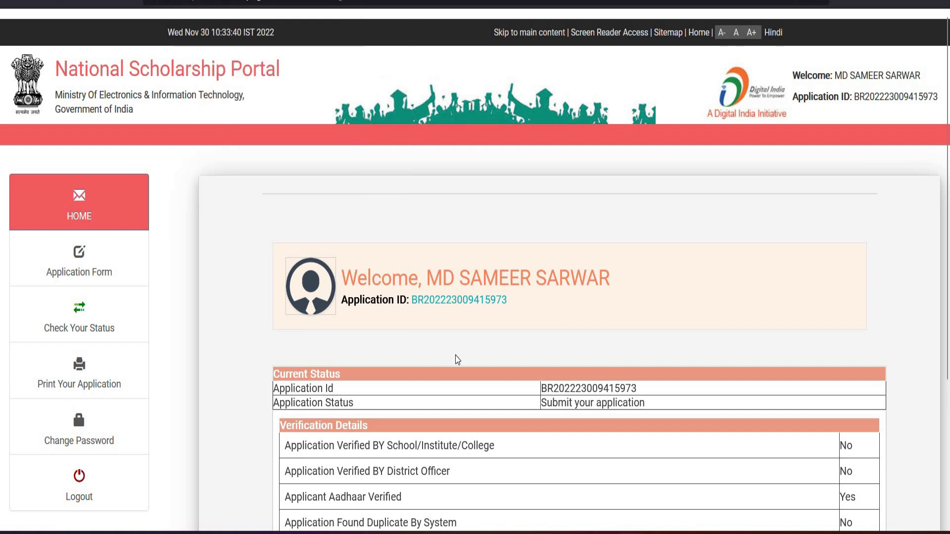
Highlight the Application Status row, current status value and application id on the dashboard
scroll(457, 360, "down", 4)
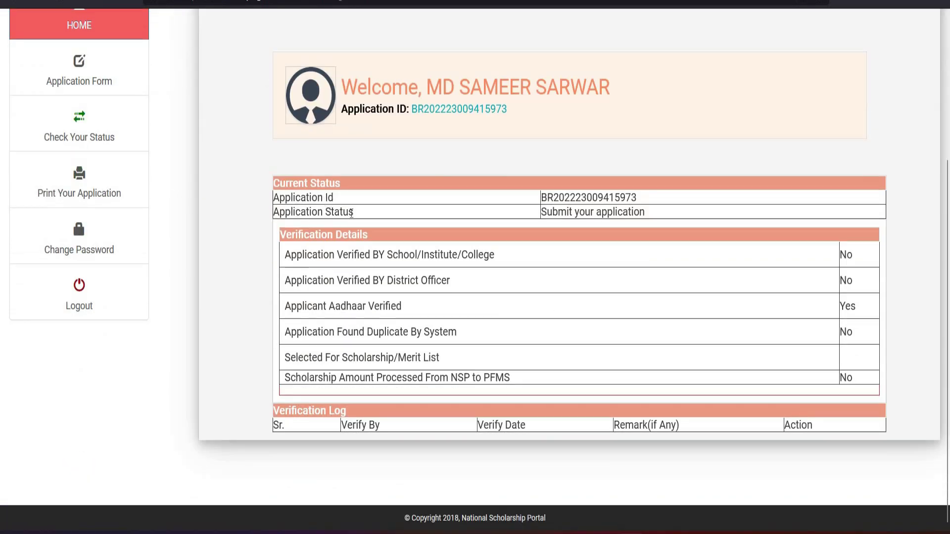
triple_click(352, 212)
left_click_drag(661, 217, 547, 217)
left_click(624, 199)
double_click(544, 199)
left_click(585, 247)
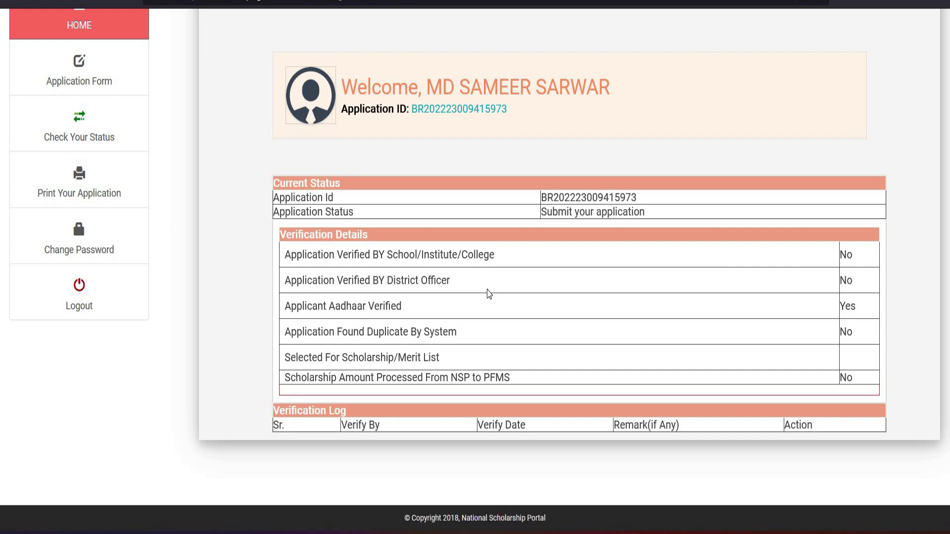
Review the school verification and Aadhaar verified lines, then open the Application Form page
left_click_drag(487, 256, 384, 256)
left_click(717, 260)
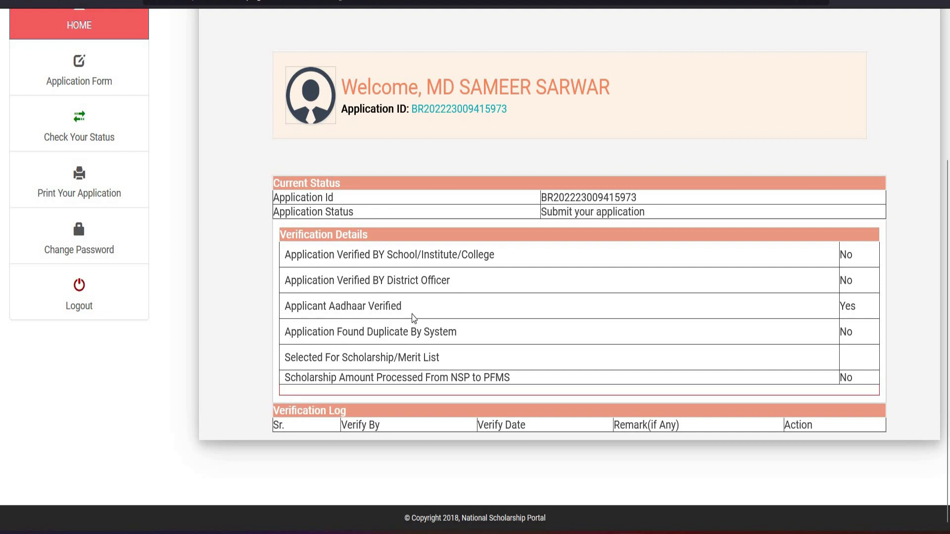
left_click_drag(355, 305, 371, 313)
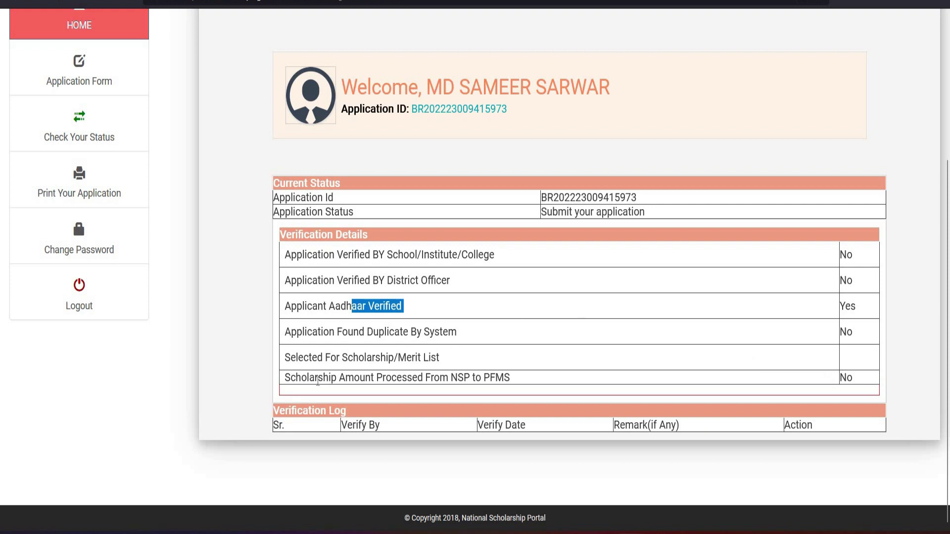
left_click(104, 84)
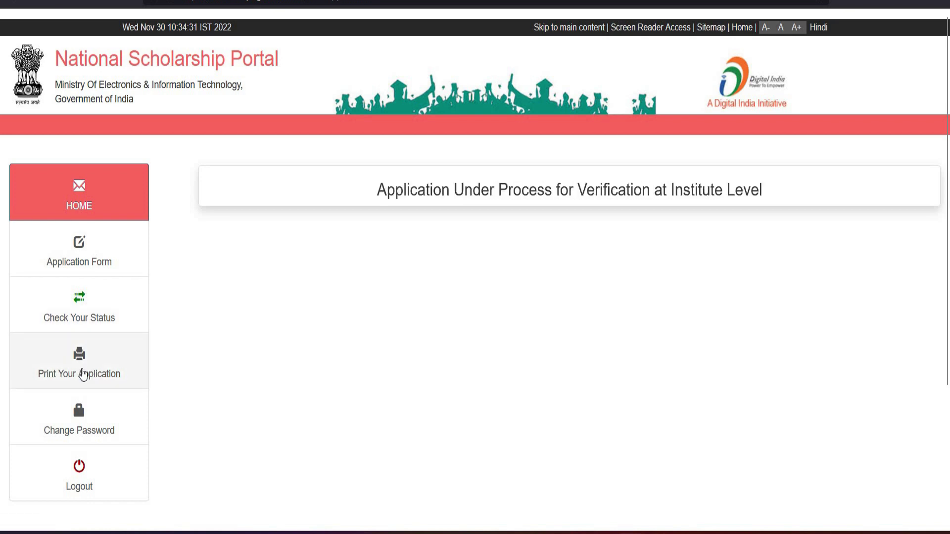
Open Print Your Application and start printing the application form from the page bottom
left_click(83, 375)
scroll(55, 187, "down", 4)
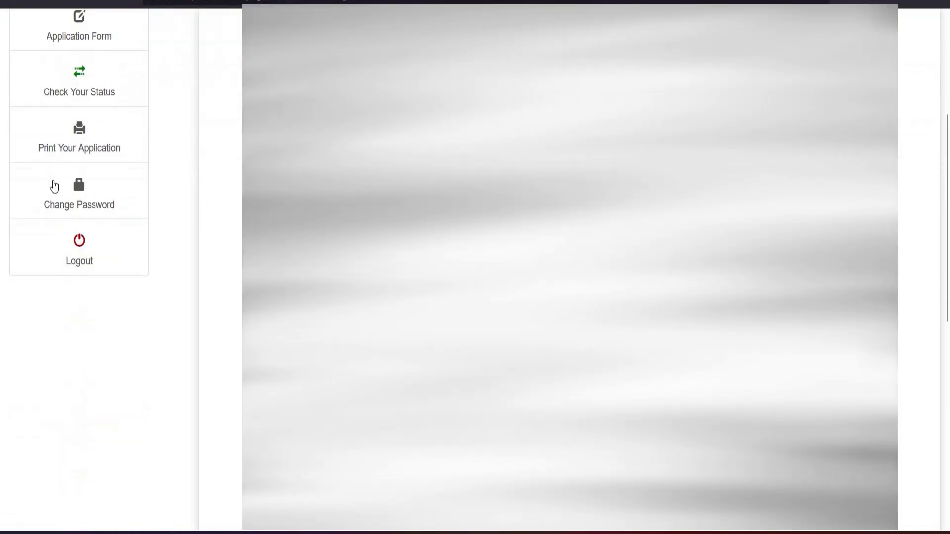
scroll(74, 157, "up", 4)
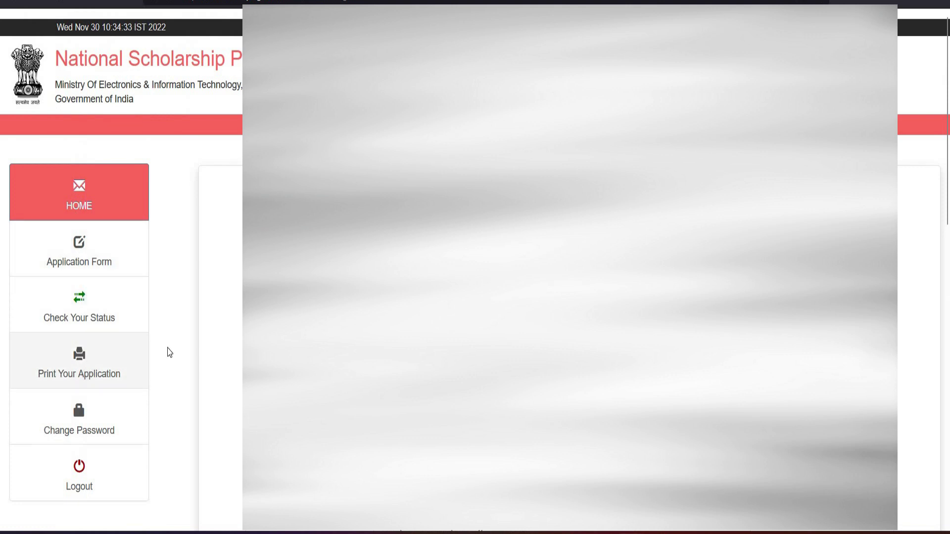
scroll(168, 352, "down", 10)
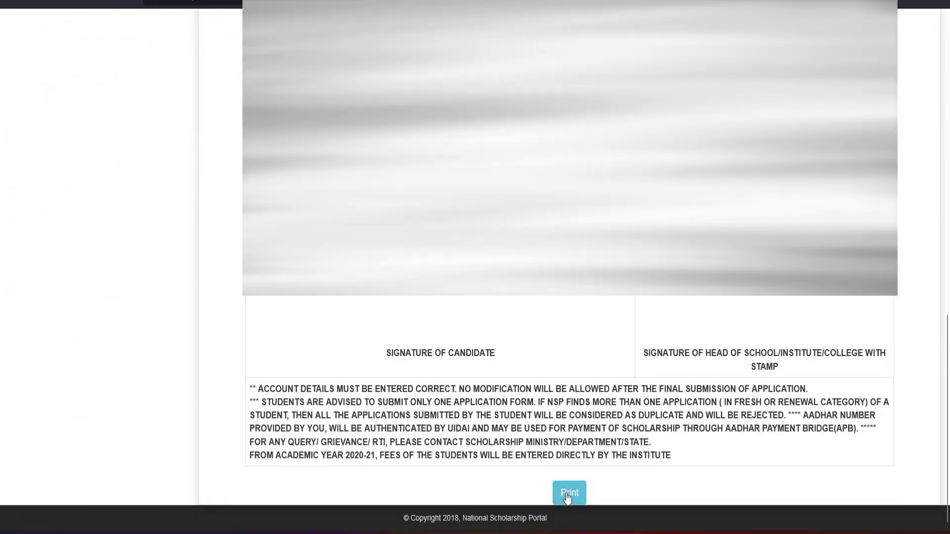
left_click(567, 494)
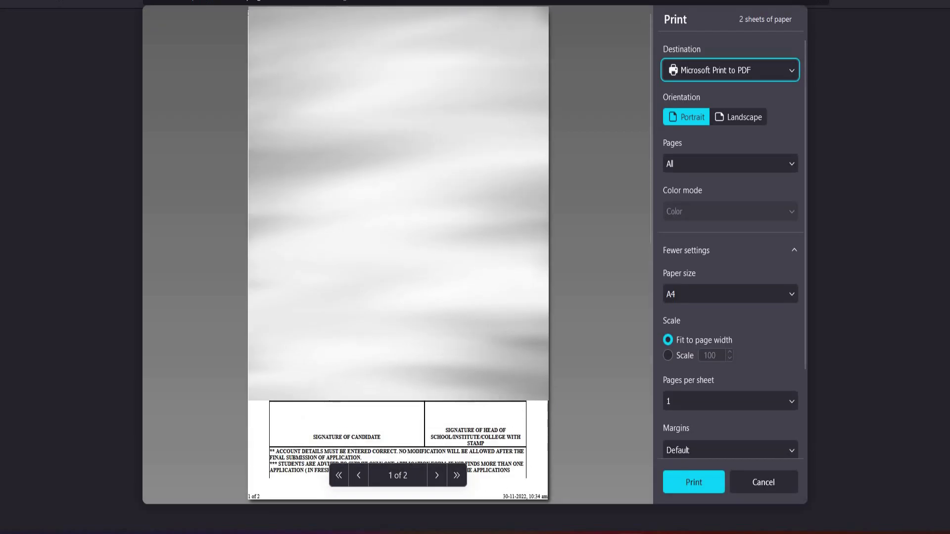
Set the print destination to Save to PDF and the margins to None
scroll(398, 247, "down", 4)
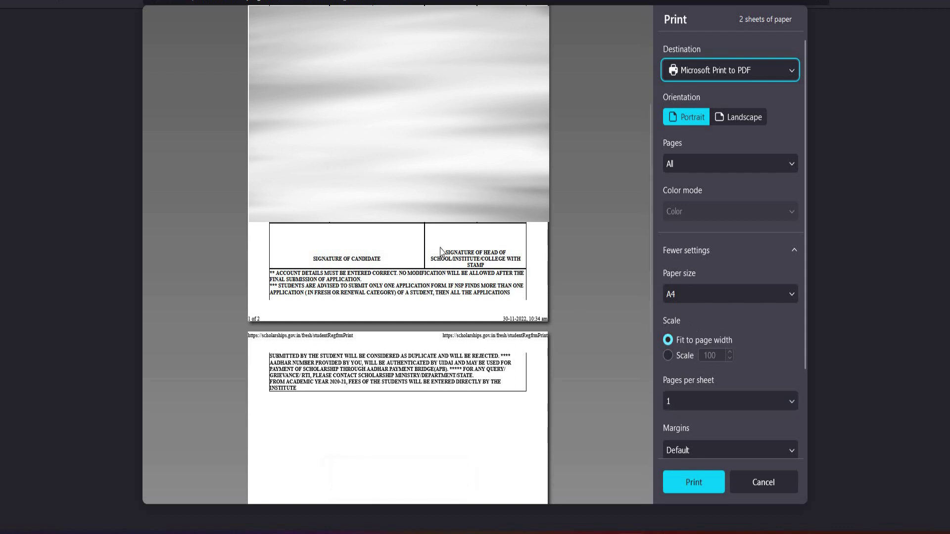
scroll(398, 230, "up", 4)
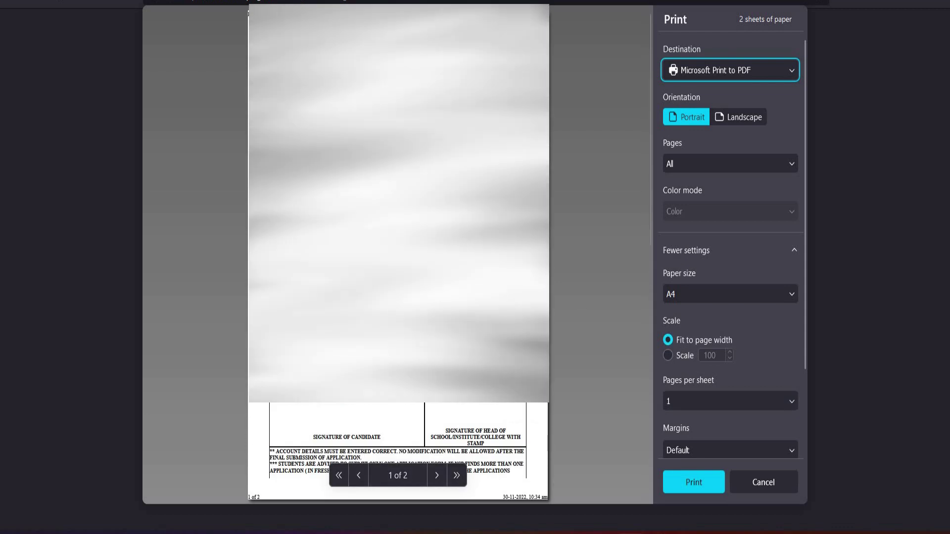
left_click(750, 69)
left_click(736, 94)
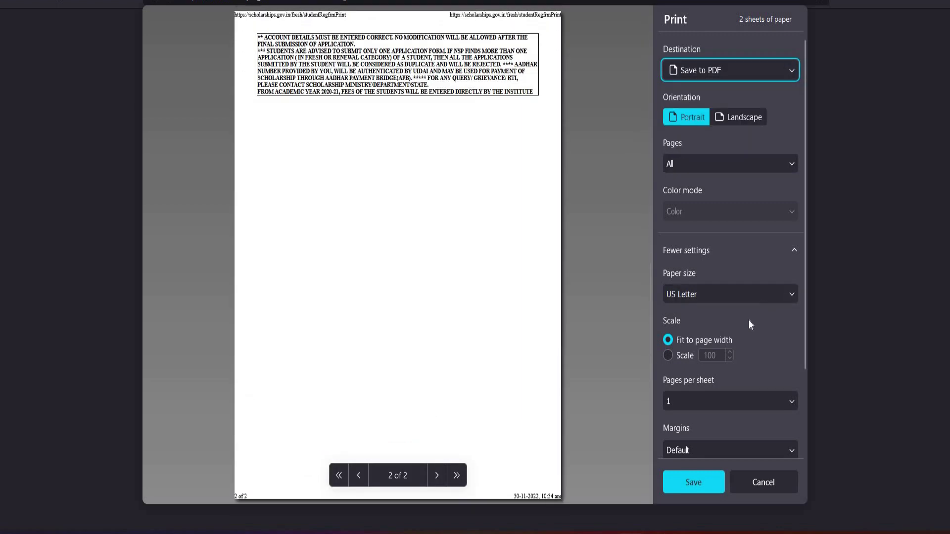
left_click(706, 454)
left_click(700, 415)
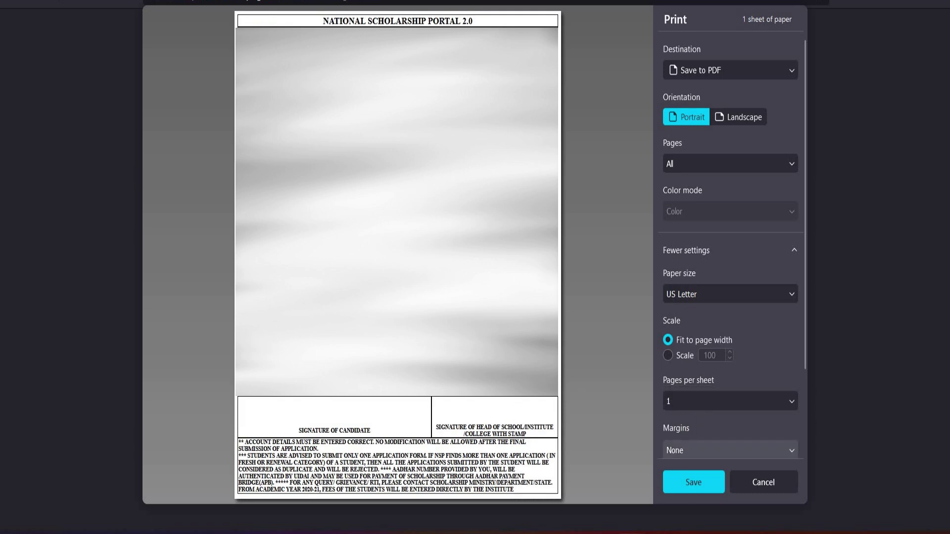
left_click(690, 450)
left_click(691, 450)
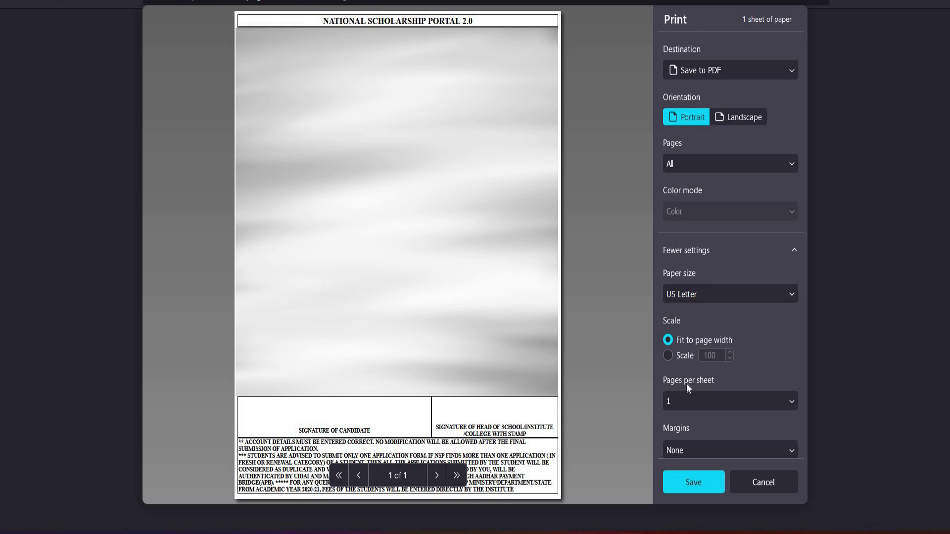
Save the PDF as studentRegfrmPrint in the documents folder on the Desktop
left_click(708, 474)
left_click(46, 63)
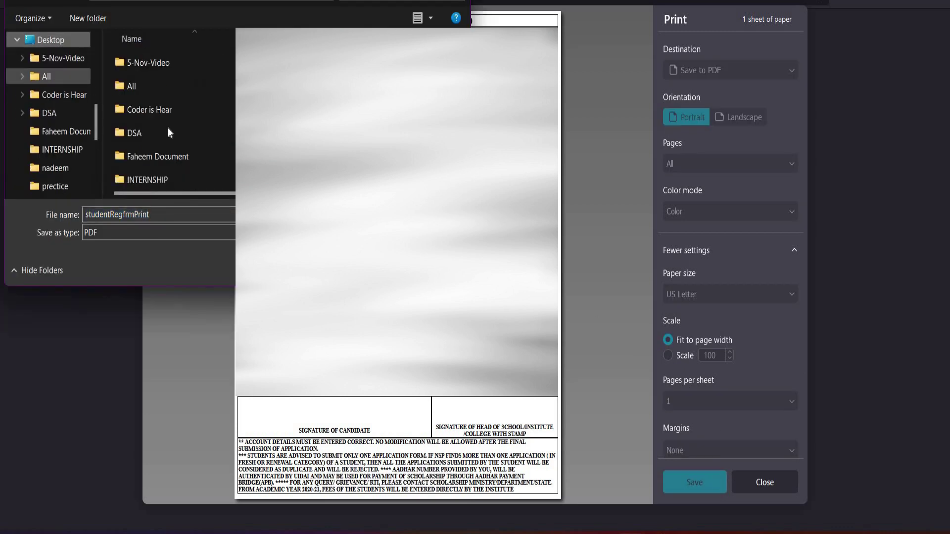
double_click(158, 156)
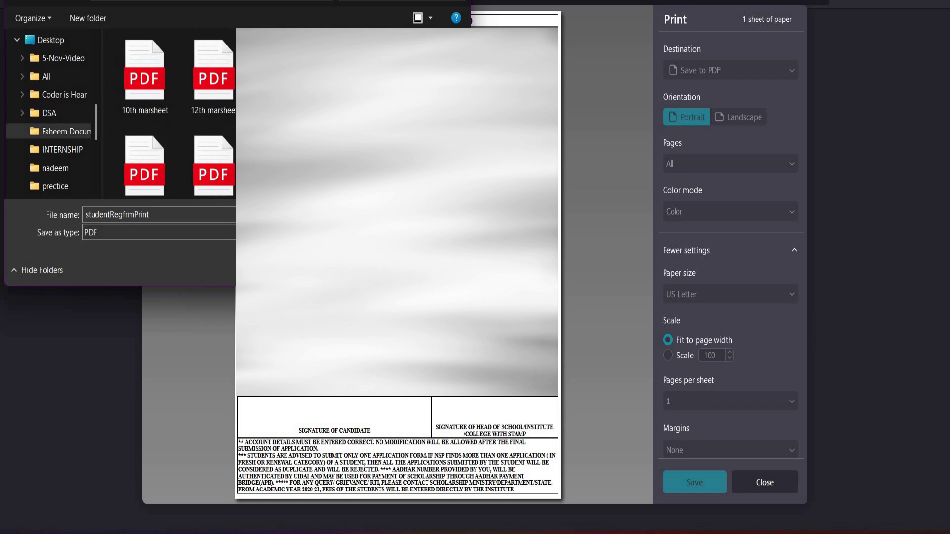
key("Return")
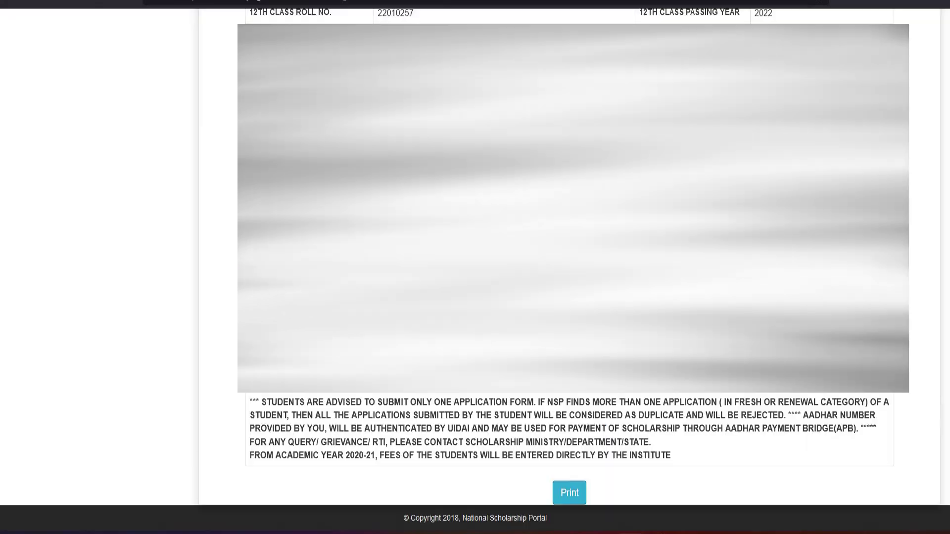